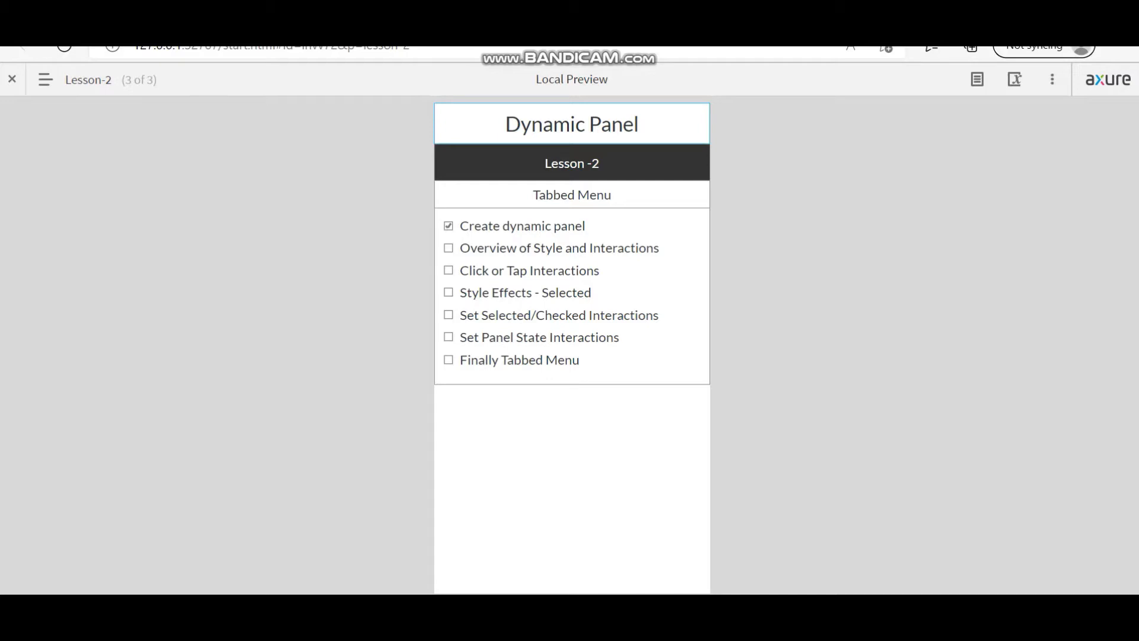
Switch to Axure RP and add a page named Demo after the Lesson-2 page.
{"action": "key", "text": "alt+Tab"}
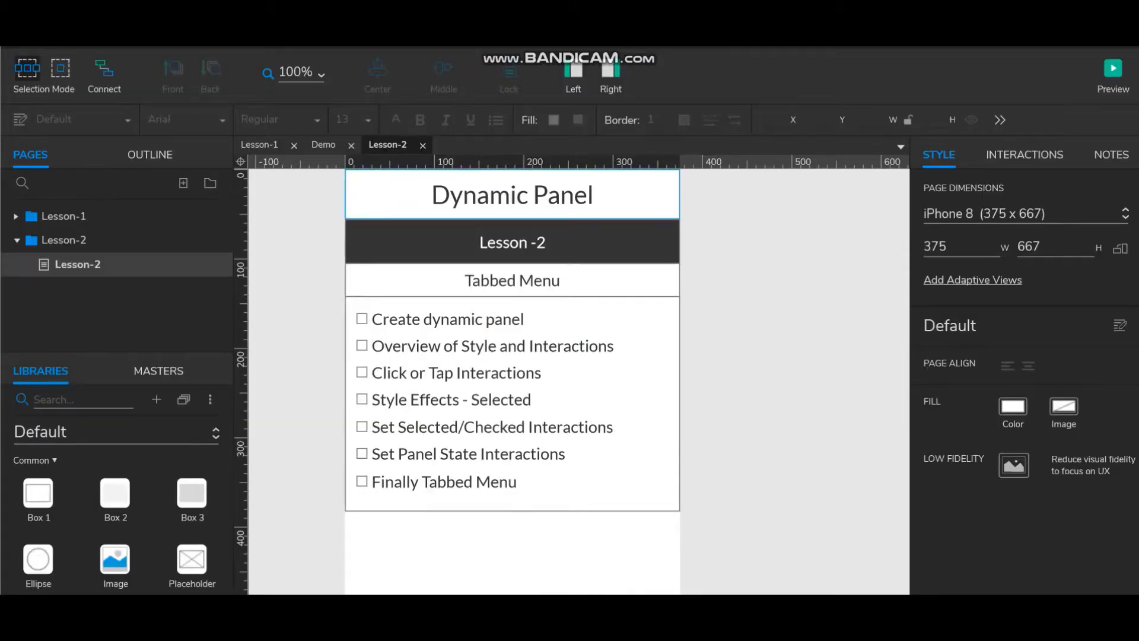
{"action": "right_click", "coordinate": [108, 262]}
{"action": "mouse_move", "coordinate": [139, 273]}
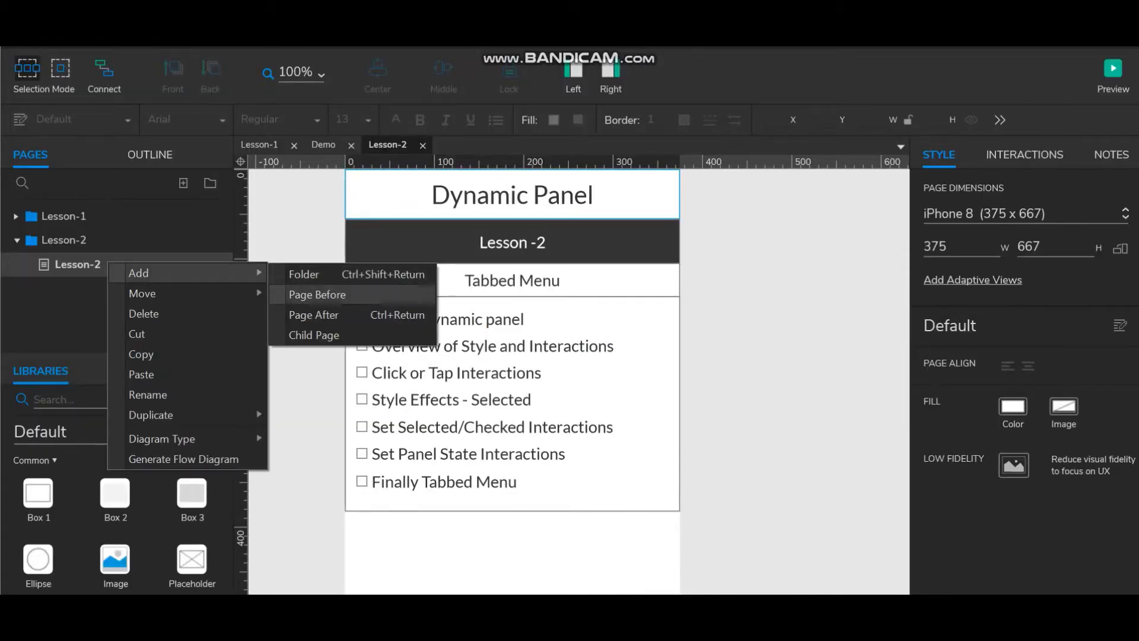
{"action": "left_click", "coordinate": [314, 315]}
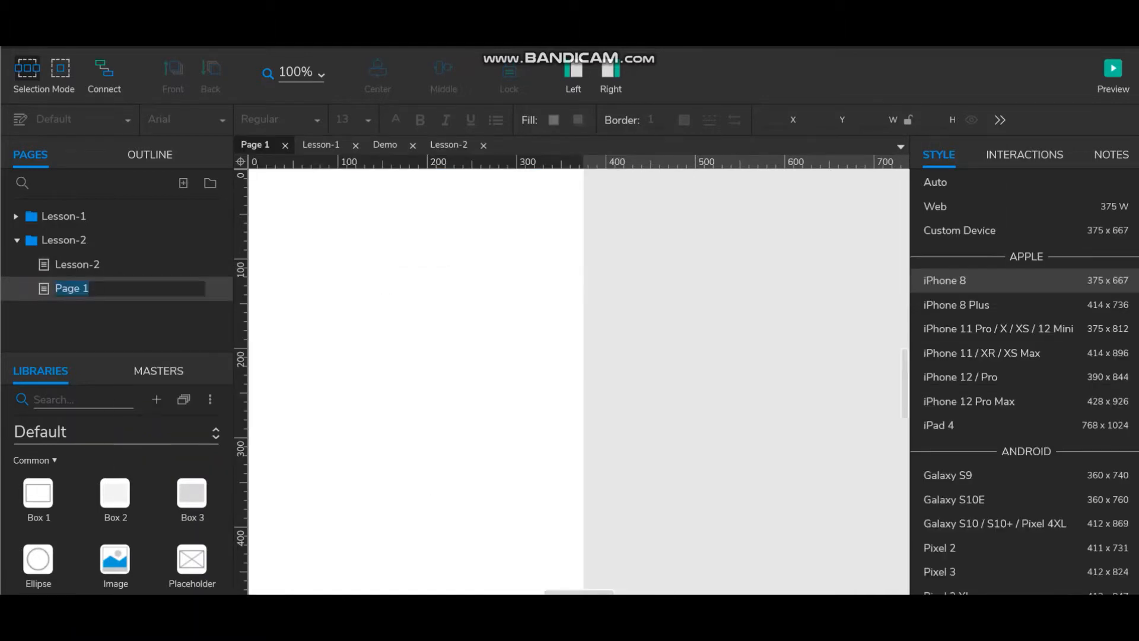
{"action": "type", "text": "Demo"}
{"action": "key", "text": "Return"}
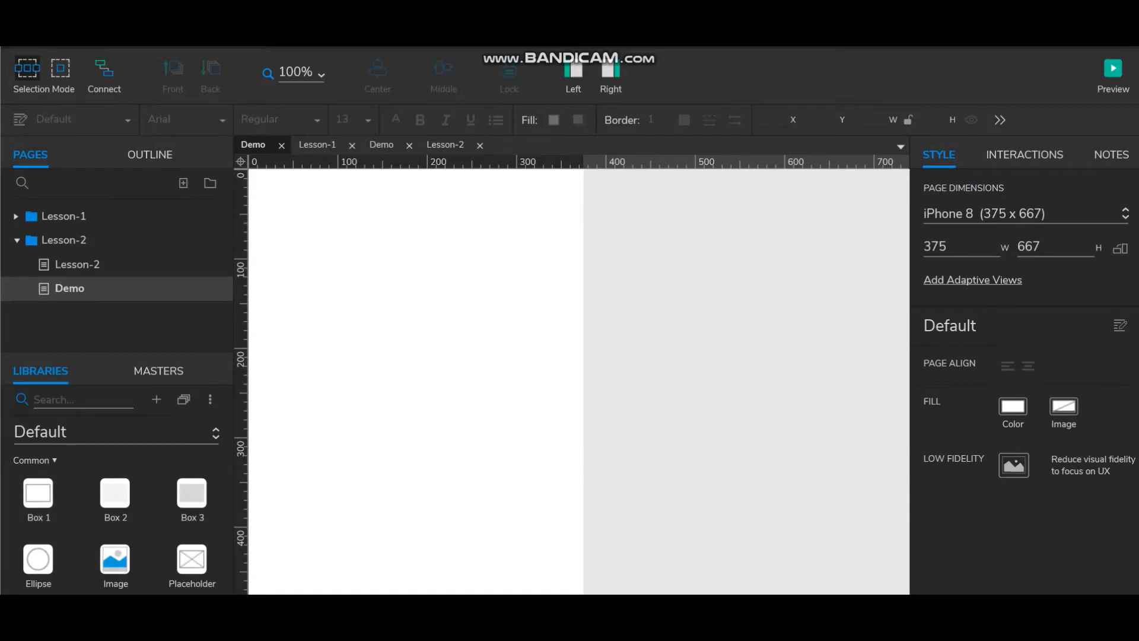
Place a 375 × 170 Box 1 at X 0, Y 63 on the Demo page and convert it into a dynamic panel.
{"action": "left_click_drag", "start_coordinate": [38, 493], "coordinate": [463, 302]}
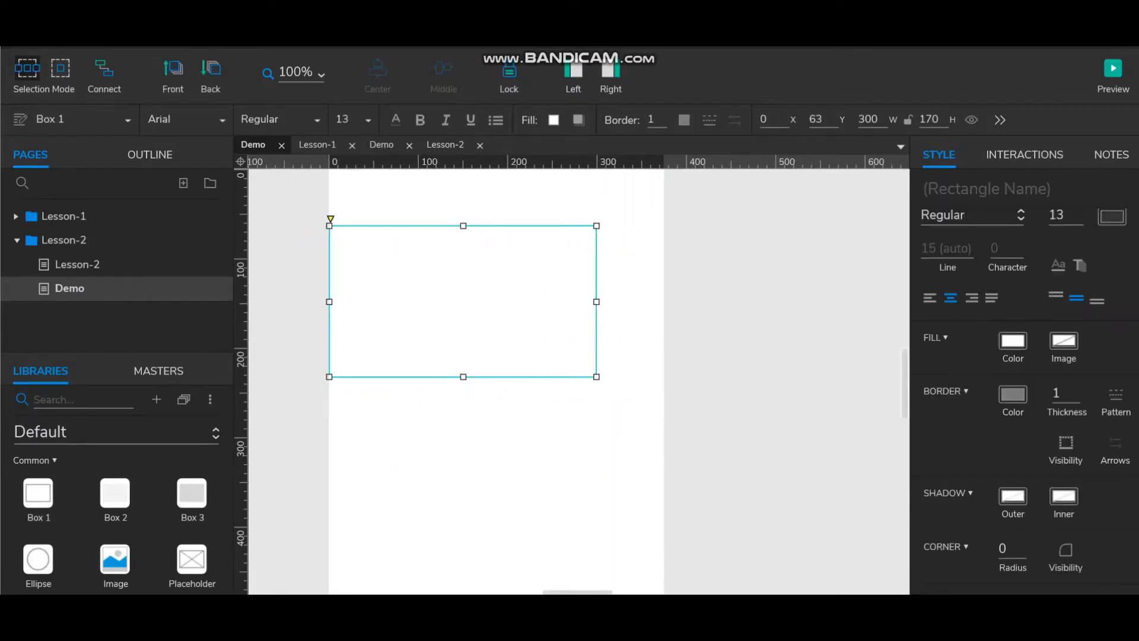
{"action": "left_click_drag", "start_coordinate": [597, 301], "coordinate": [664, 302]}
{"action": "right_click", "coordinate": [485, 301]}
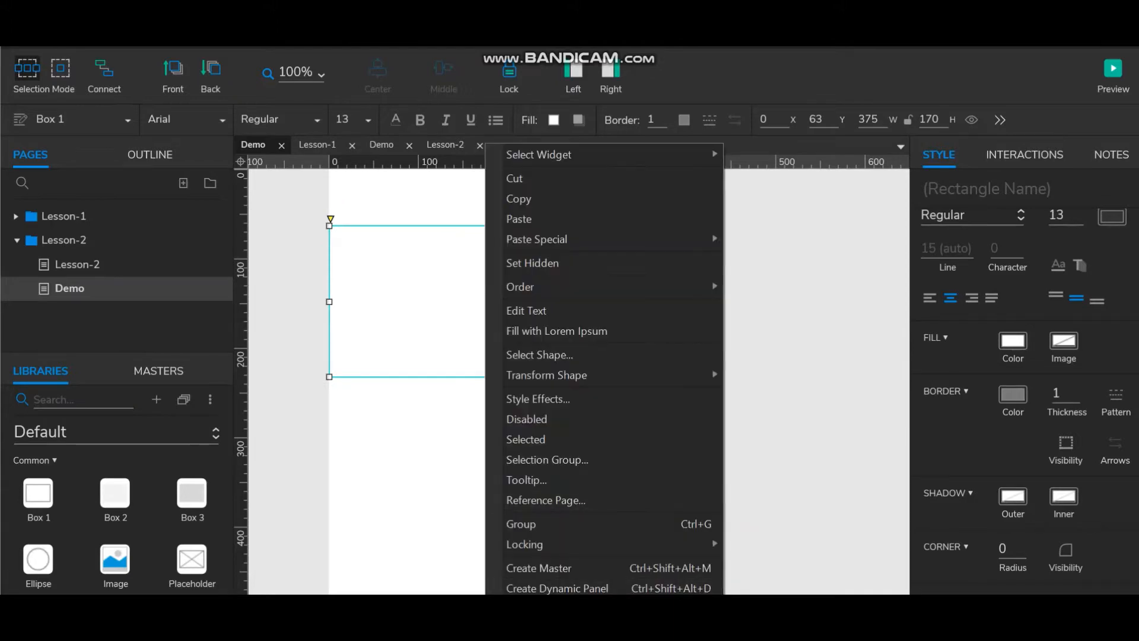
{"action": "right_click", "coordinate": [408, 302]}
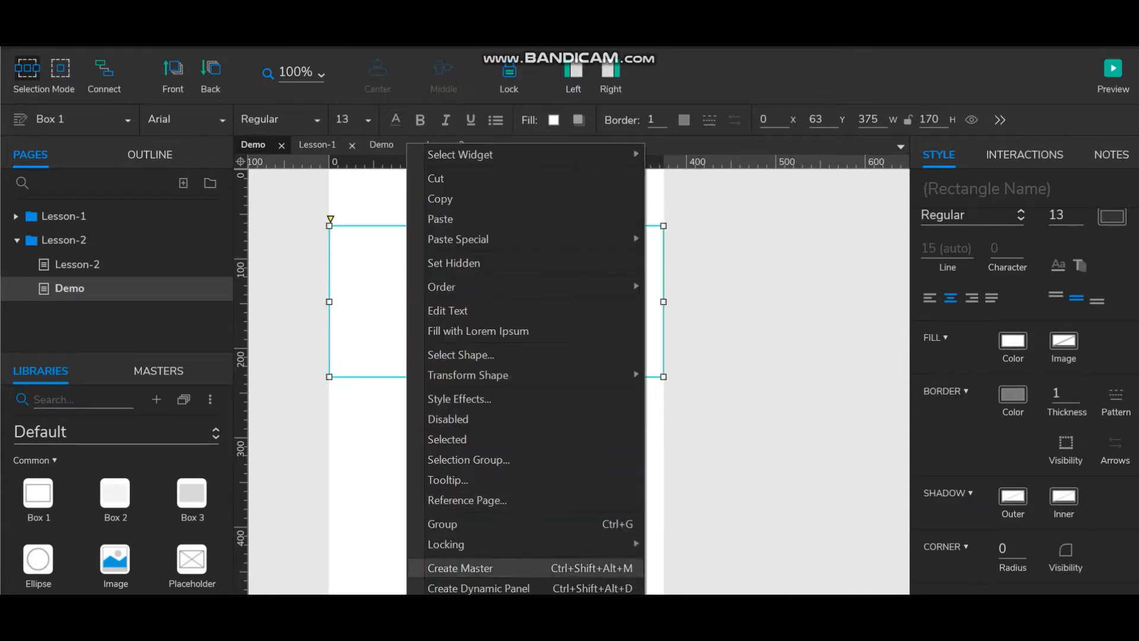
{"action": "left_click", "coordinate": [478, 588]}
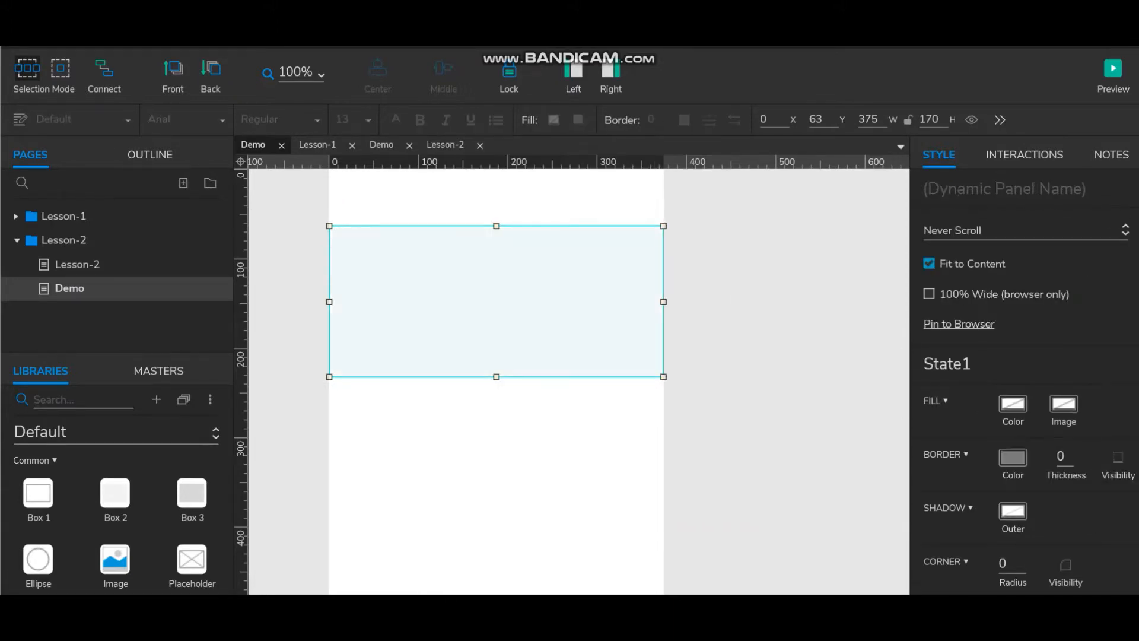
Open State1 of the dynamic panel and place a paragraph of about 356 × 105 at X 13, Y 42.
{"action": "double_click", "coordinate": [496, 301]}
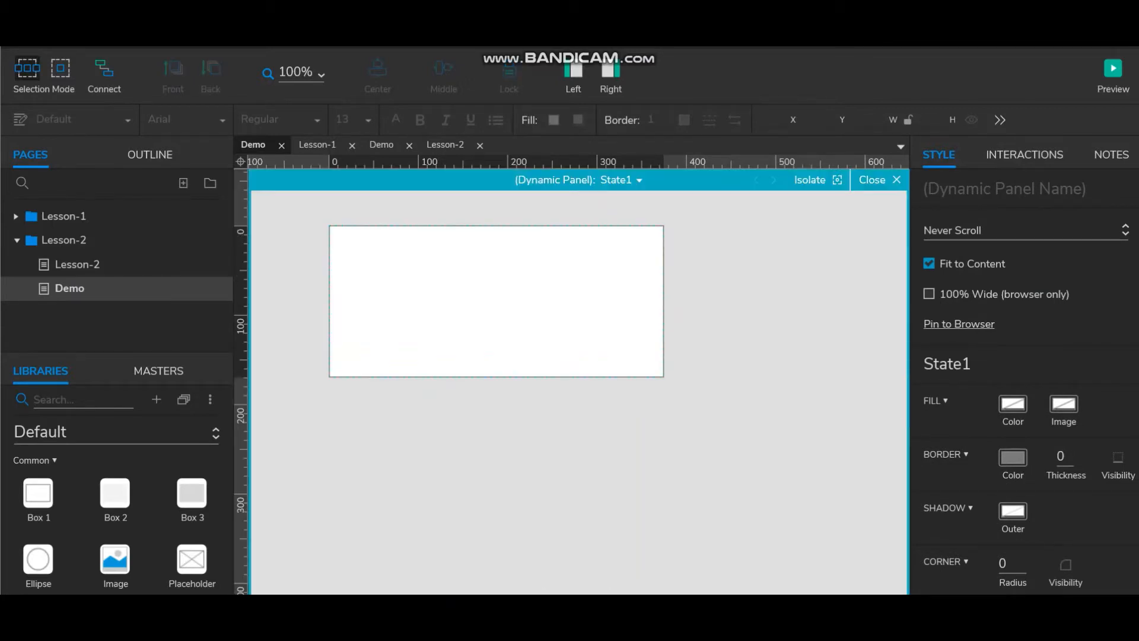
{"action": "scroll", "coordinate": [116, 552], "scroll_direction": "down", "scroll_amount": 2}
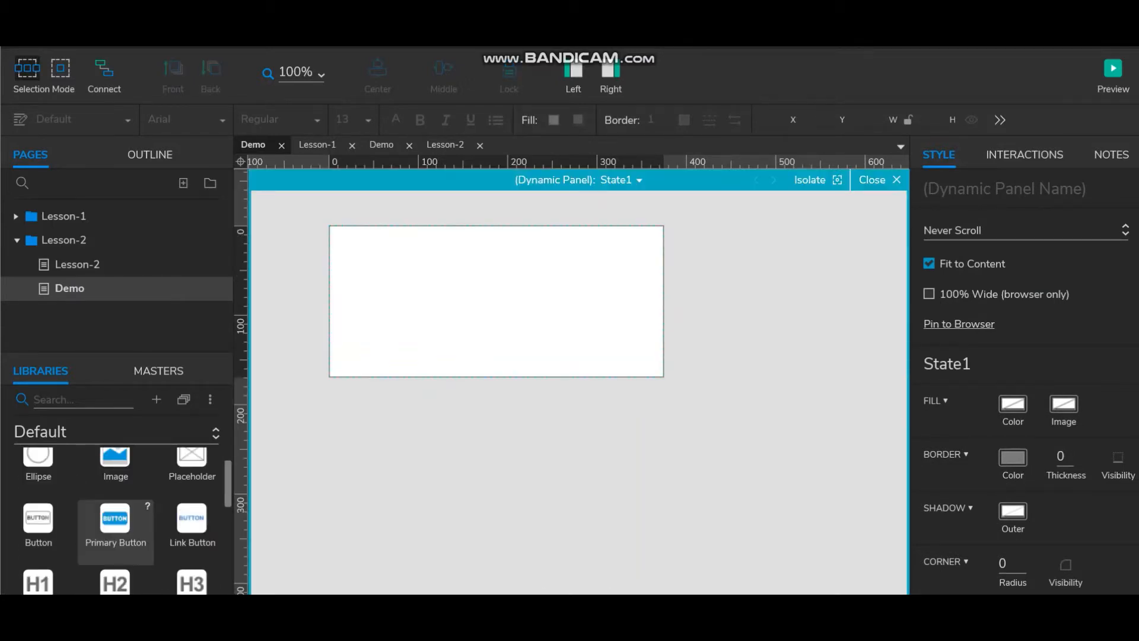
{"action": "scroll", "coordinate": [115, 534], "scroll_direction": "down", "scroll_amount": 2}
{"action": "left_click_drag", "start_coordinate": [115, 543], "coordinate": [658, 310]}
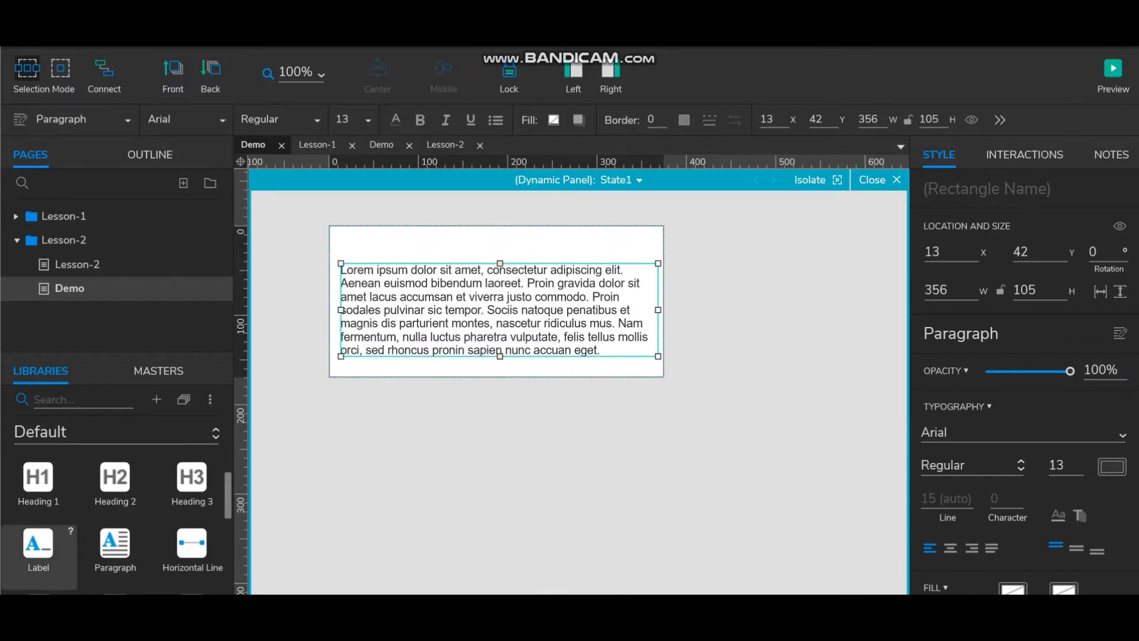
Place a label above the paragraph at X 13, Y 13 in State1 and set its text to Tab-1.
{"action": "left_click_drag", "start_coordinate": [38, 543], "coordinate": [356, 244]}
{"action": "double_click", "coordinate": [356, 245]}
{"action": "type", "text": "T"}
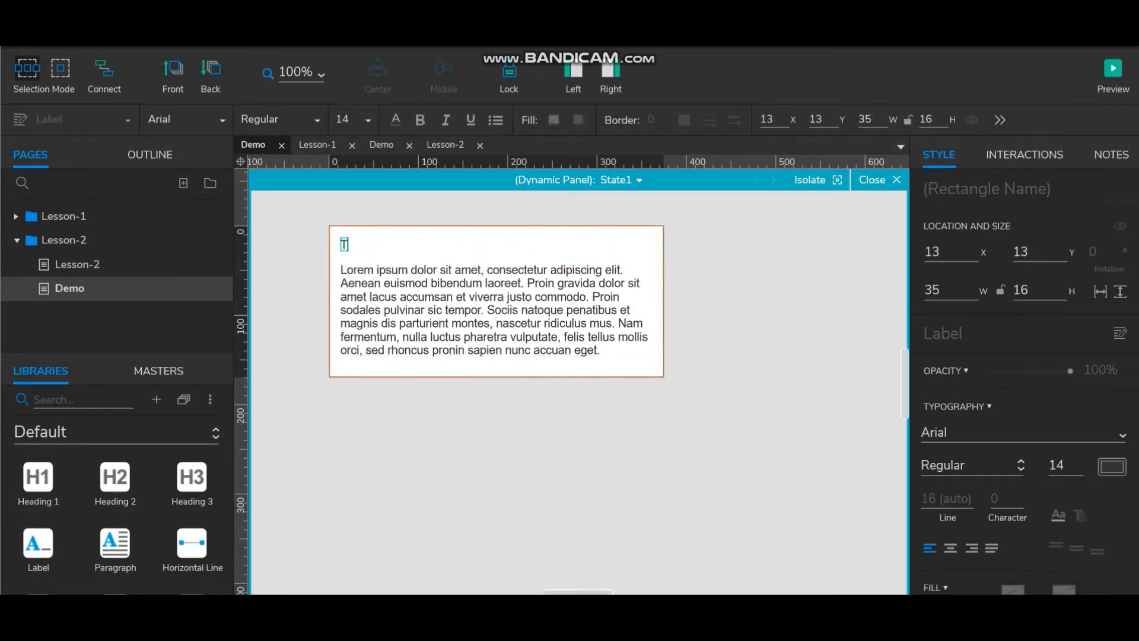
{"action": "type", "text": "ab-1"}
Duplicate State1 of the dynamic panel and set the label in the copy to Tab-2.
{"action": "left_click", "coordinate": [638, 180]}
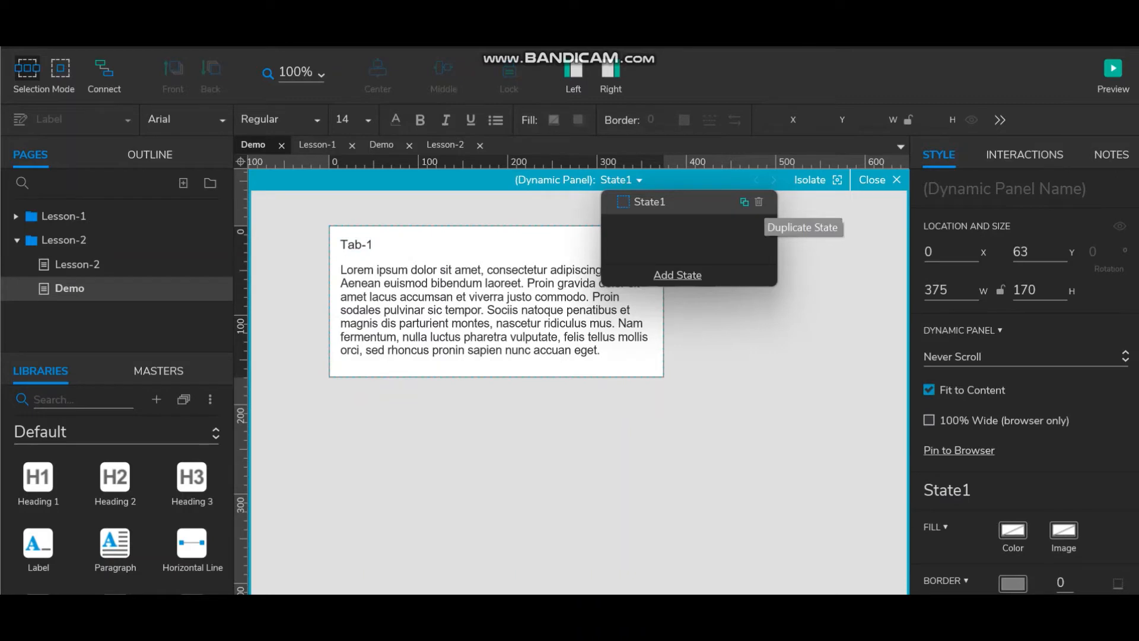
{"action": "left_click", "coordinate": [744, 202]}
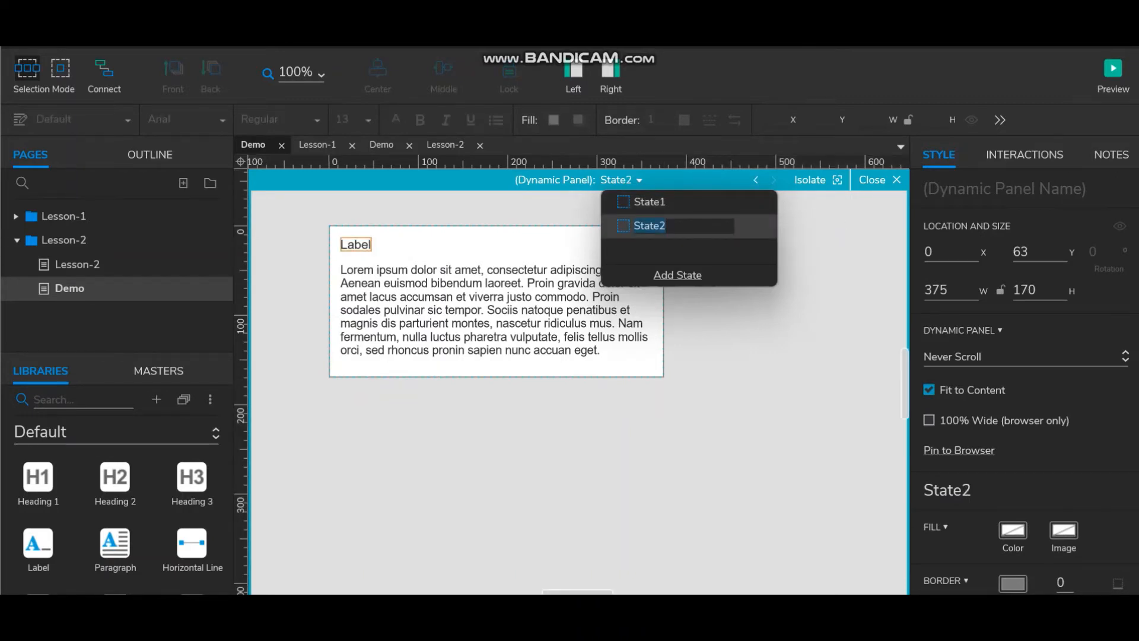
{"action": "double_click", "coordinate": [356, 245]}
{"action": "type", "text": "Tab-2"}
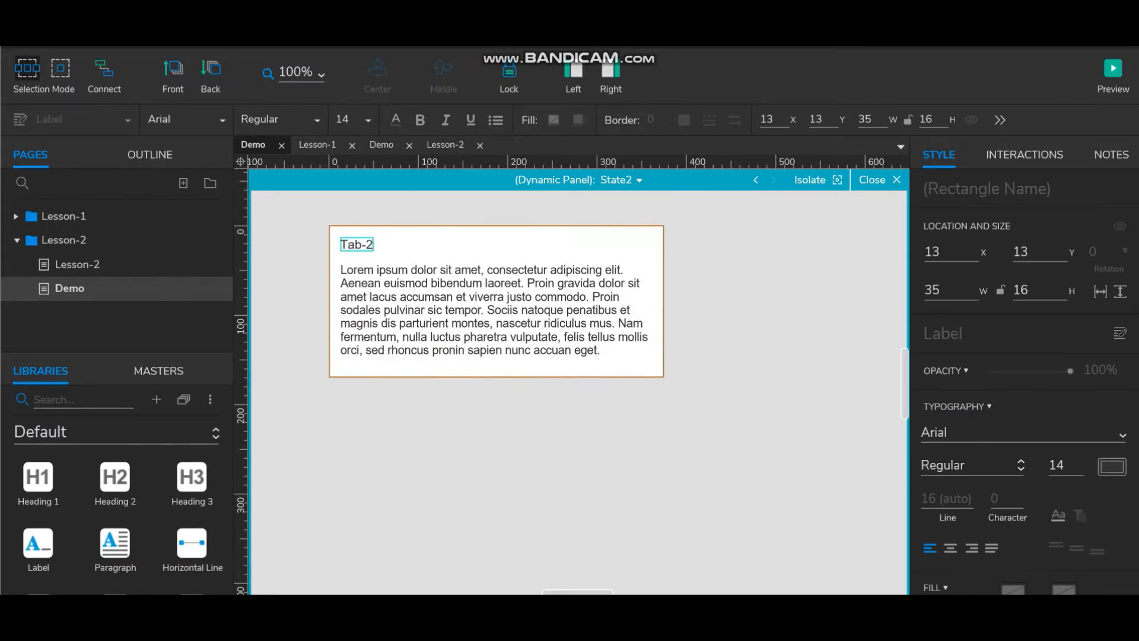
Duplicate State2 of the dynamic panel and set the label in the copy to Tab-3.
{"action": "left_click", "coordinate": [639, 180]}
{"action": "left_click", "coordinate": [677, 299]}
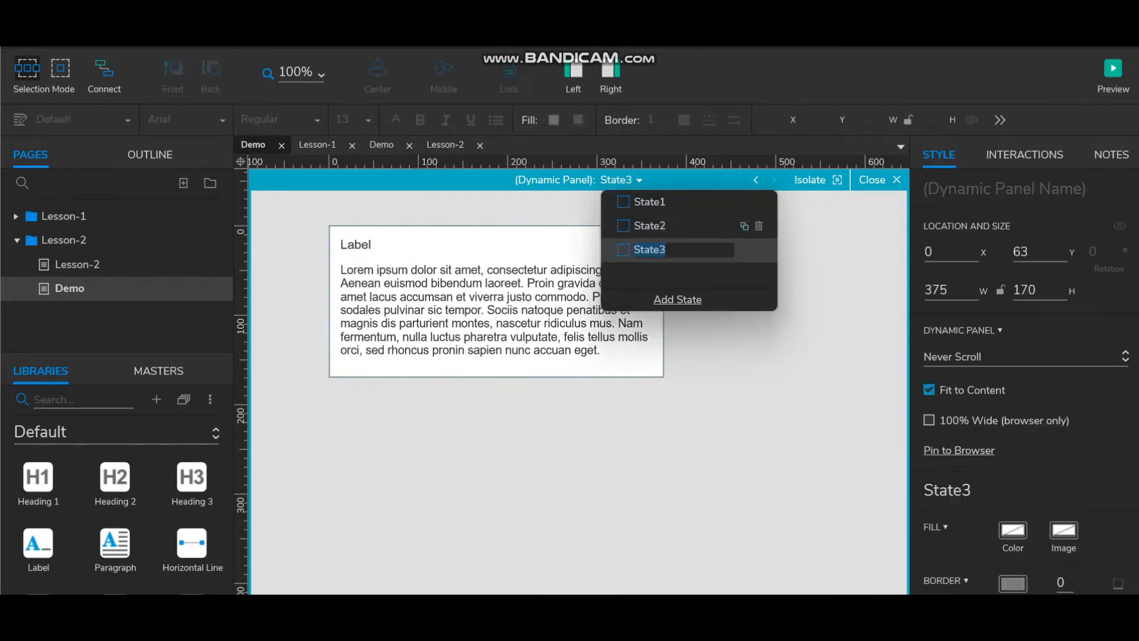
{"action": "left_click", "coordinate": [356, 244]}
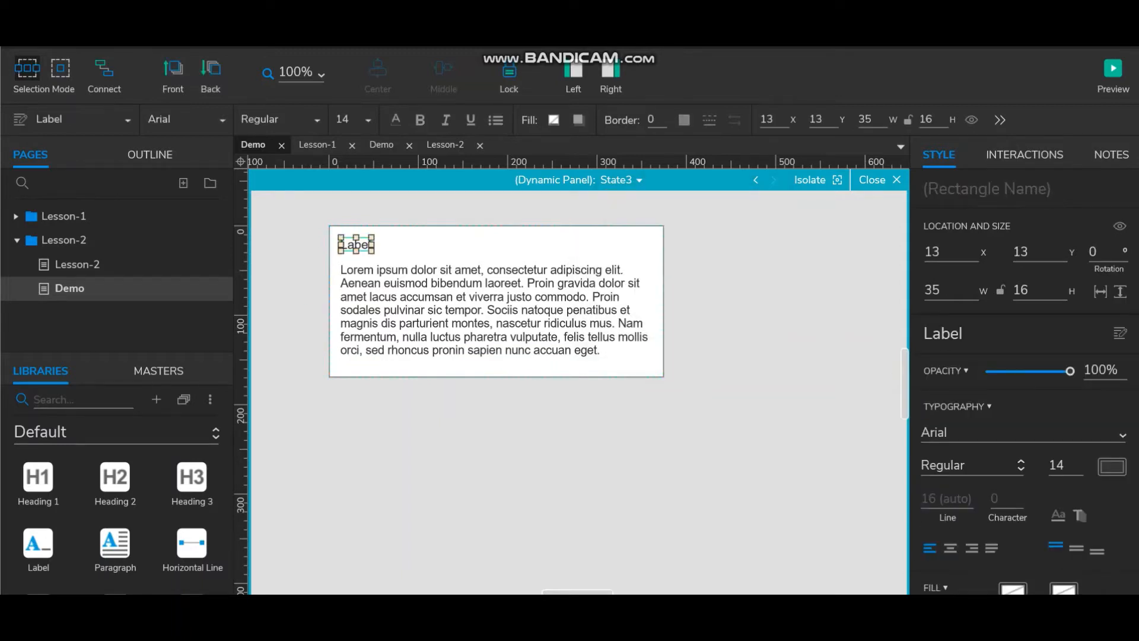
{"action": "double_click", "coordinate": [356, 244]}
{"action": "key", "text": "BackSpace"}
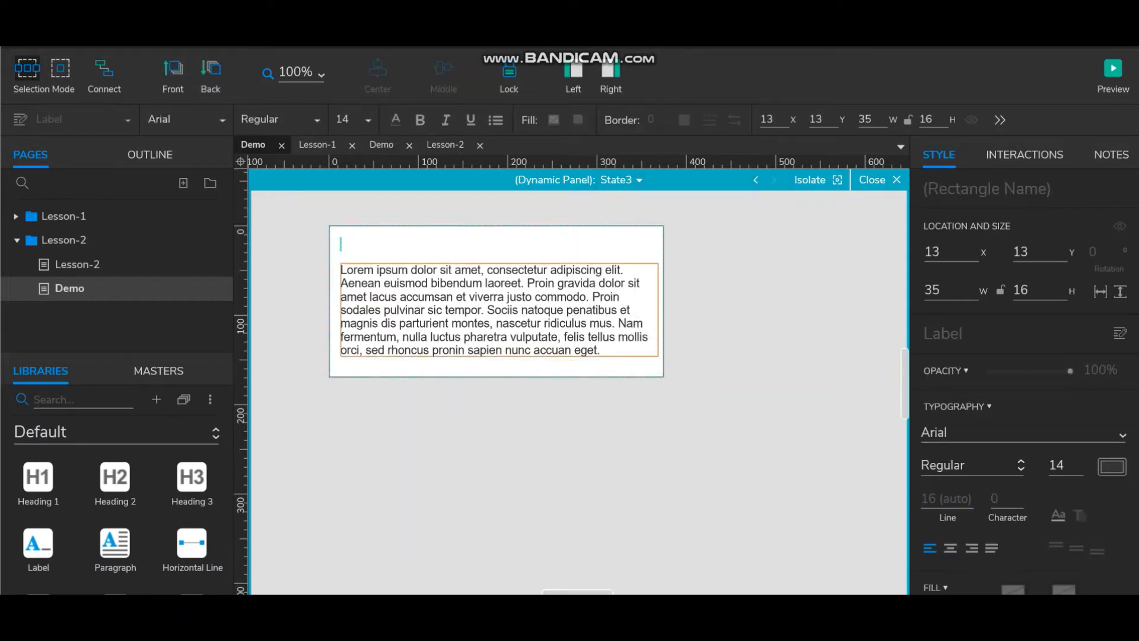
{"action": "type", "text": "Tab-3"}
Duplicate State3, set the label in the copy to Tab-4, and close the dynamic panel editing.
{"action": "left_click", "coordinate": [621, 179]}
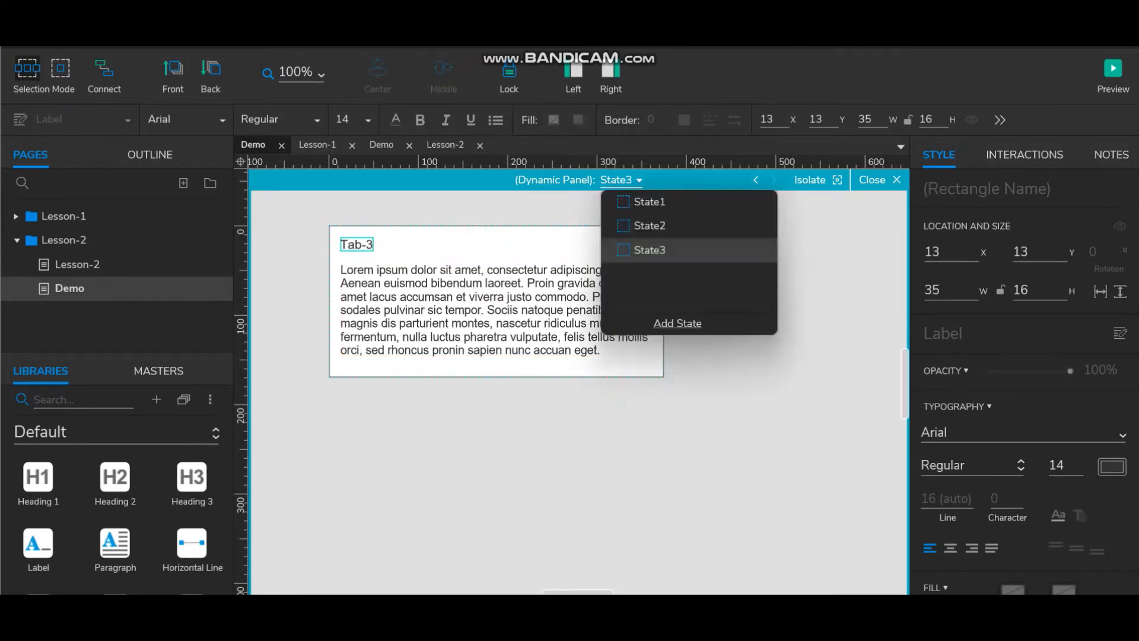
{"action": "left_click", "coordinate": [745, 250]}
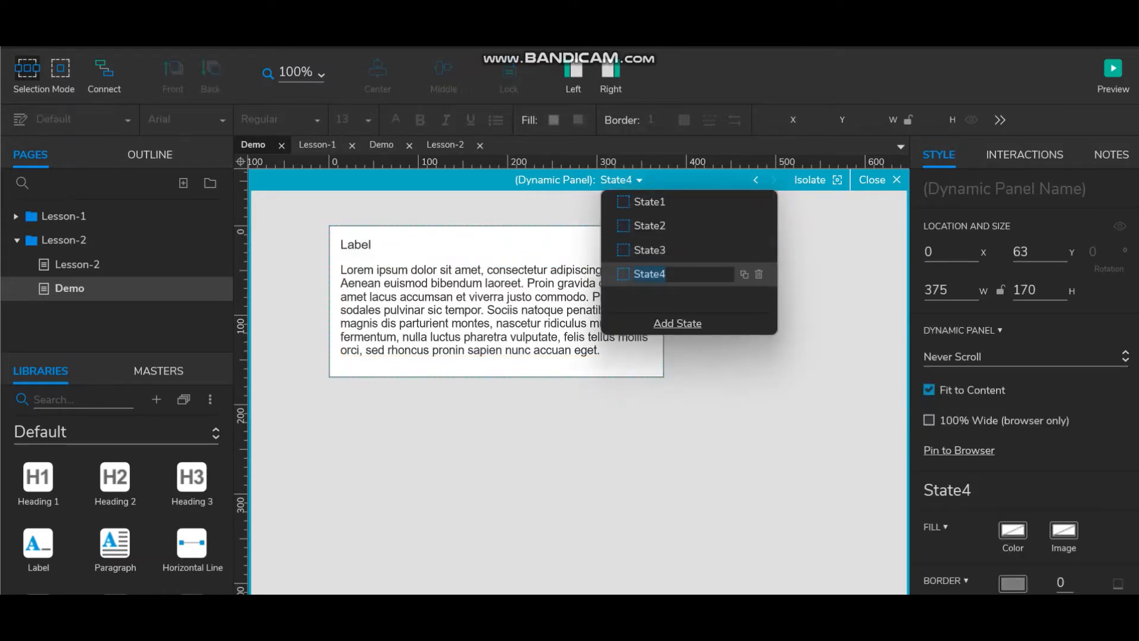
{"action": "double_click", "coordinate": [356, 245]}
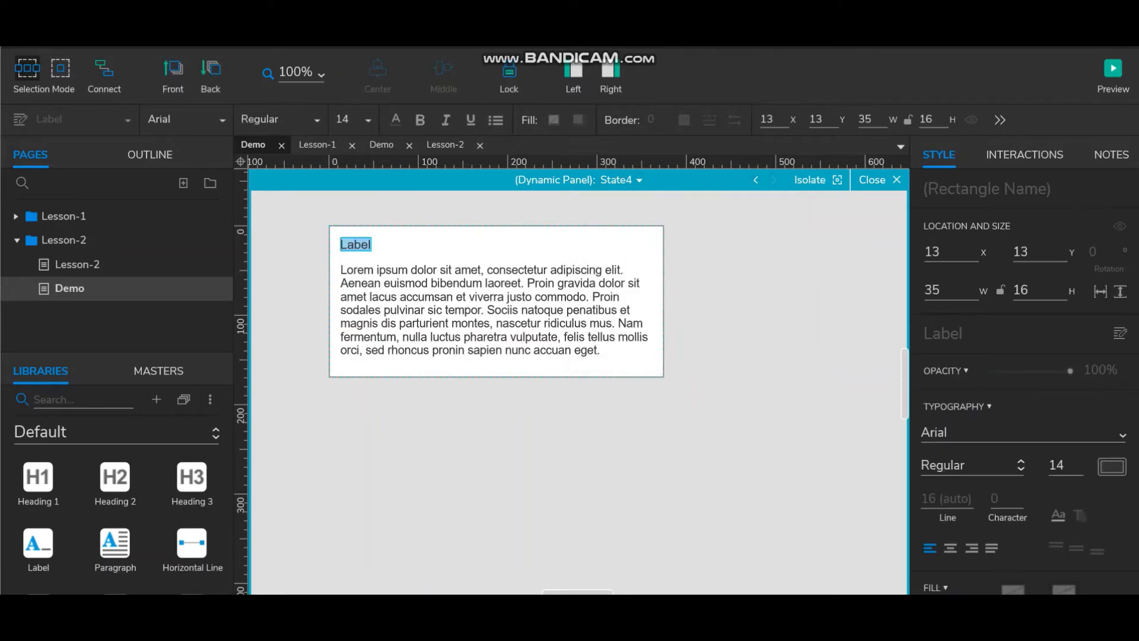
{"action": "type", "text": "Tab-4"}
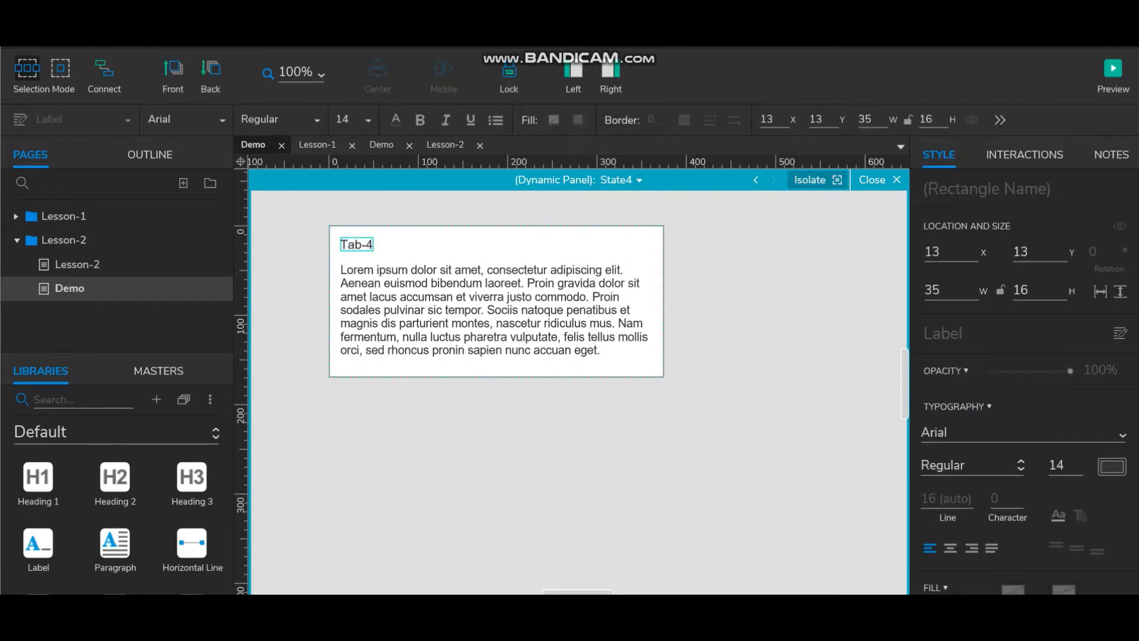
{"action": "left_click", "coordinate": [873, 179]}
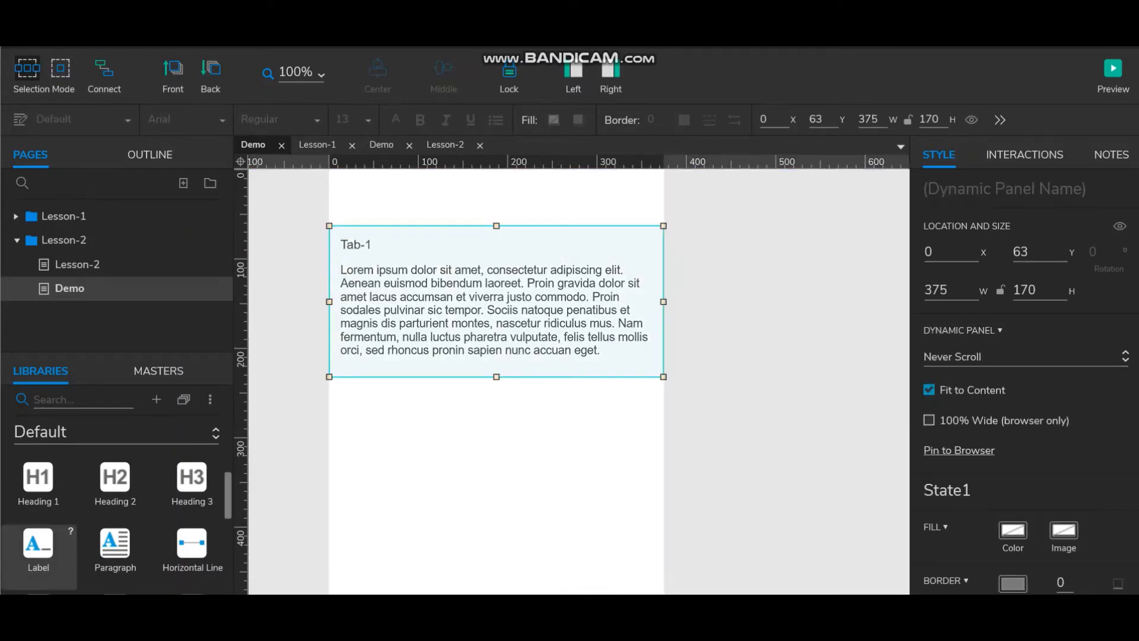
Place a 71 × 26 Box 1 at X 0, Y 37 directly above the panel and set its text to Tab-1.
{"action": "scroll", "coordinate": [54, 528], "scroll_direction": "up", "scroll_amount": 5}
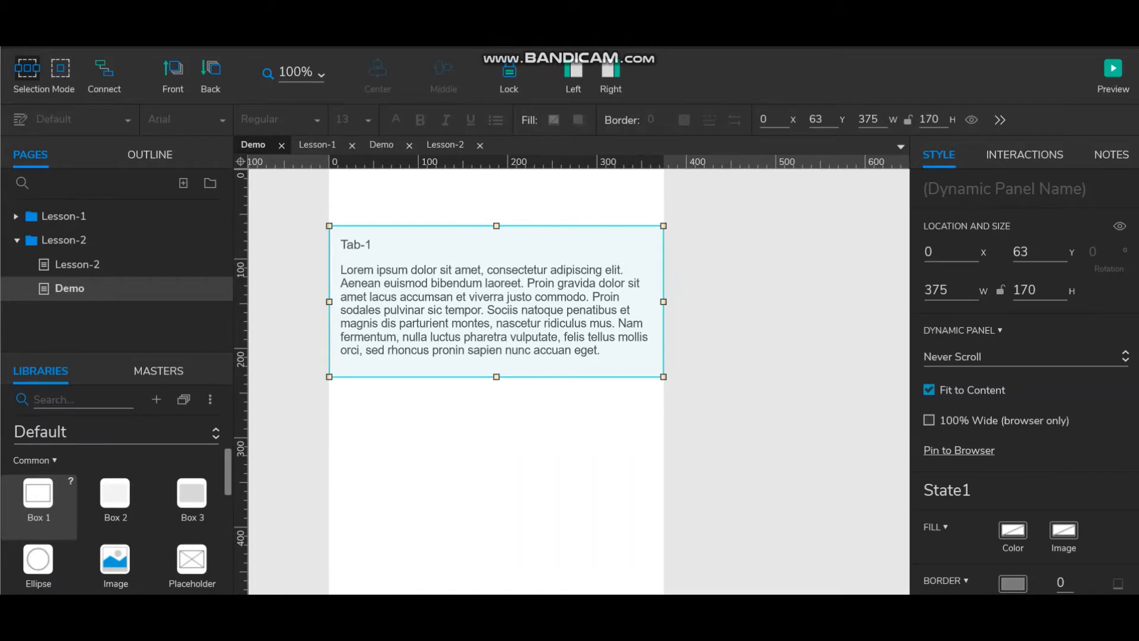
{"action": "left_click_drag", "start_coordinate": [38, 493], "coordinate": [392, 286]}
{"action": "left_click", "coordinate": [452, 268]}
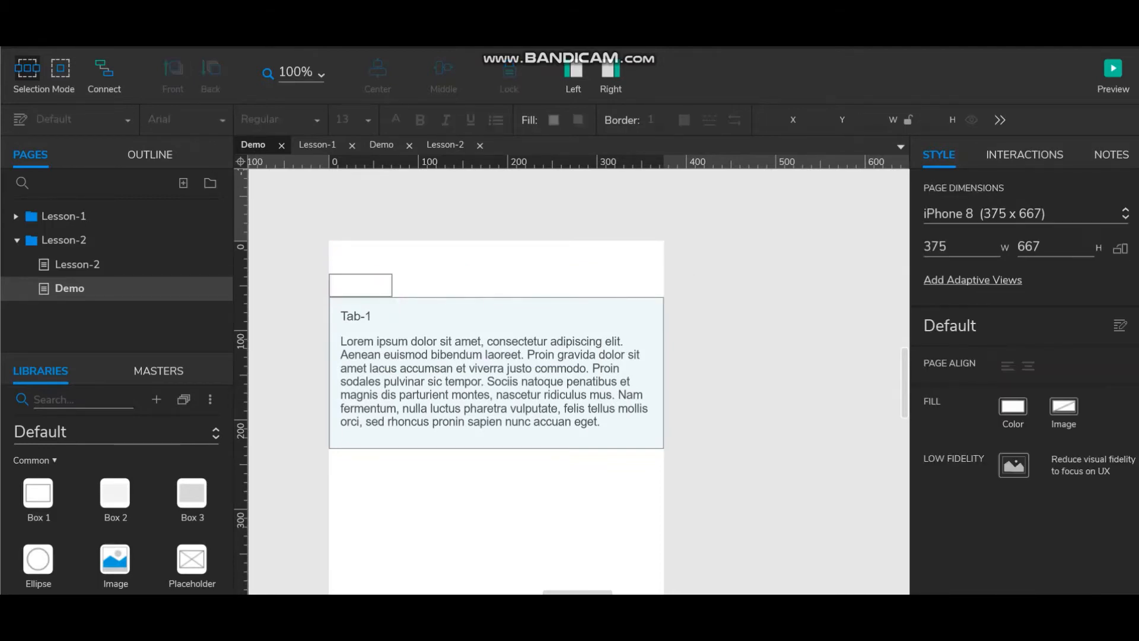
{"action": "double_click", "coordinate": [361, 285]}
{"action": "type", "text": "T"}
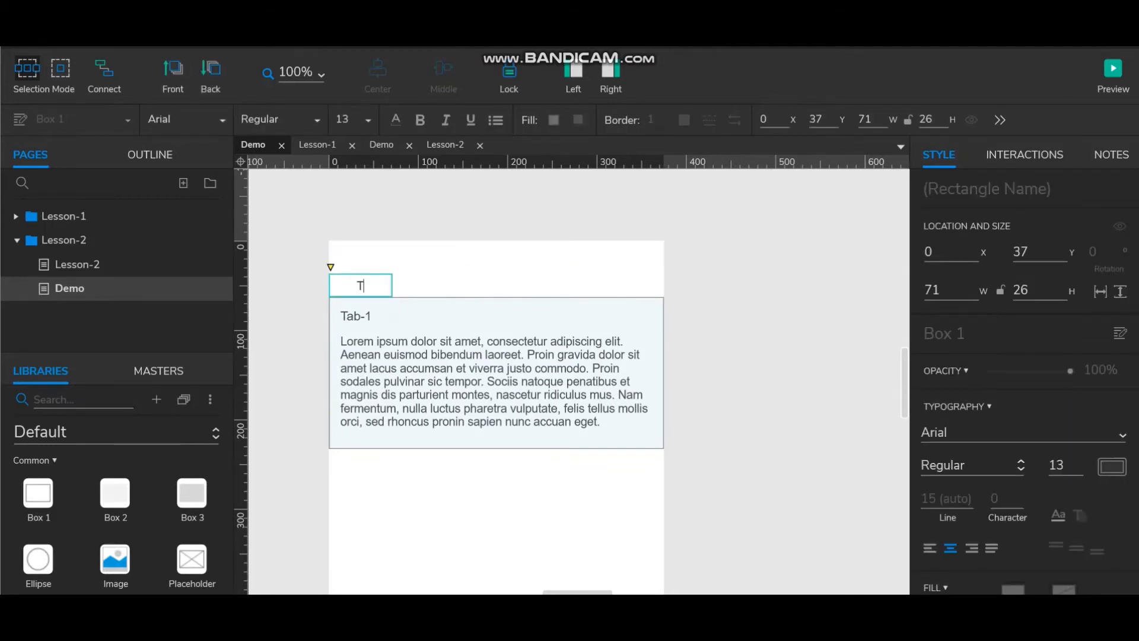
{"action": "type", "text": "ab-1"}
{"action": "key", "text": "Escape"}
Copy the Tab-1 box directly beside it at X 71 and set the copy's text to Tab-2.
{"action": "left_click", "coordinate": [361, 285]}
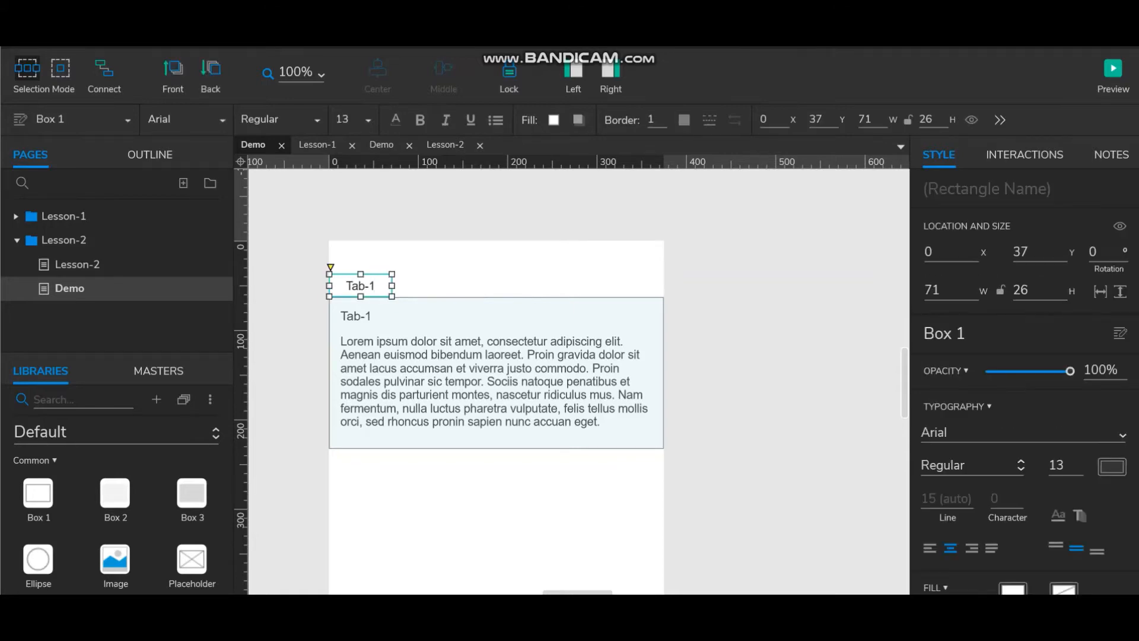
{"action": "left_click_drag", "start_coordinate": [360, 285], "coordinate": [424, 285]}
{"action": "double_click", "coordinate": [424, 286]}
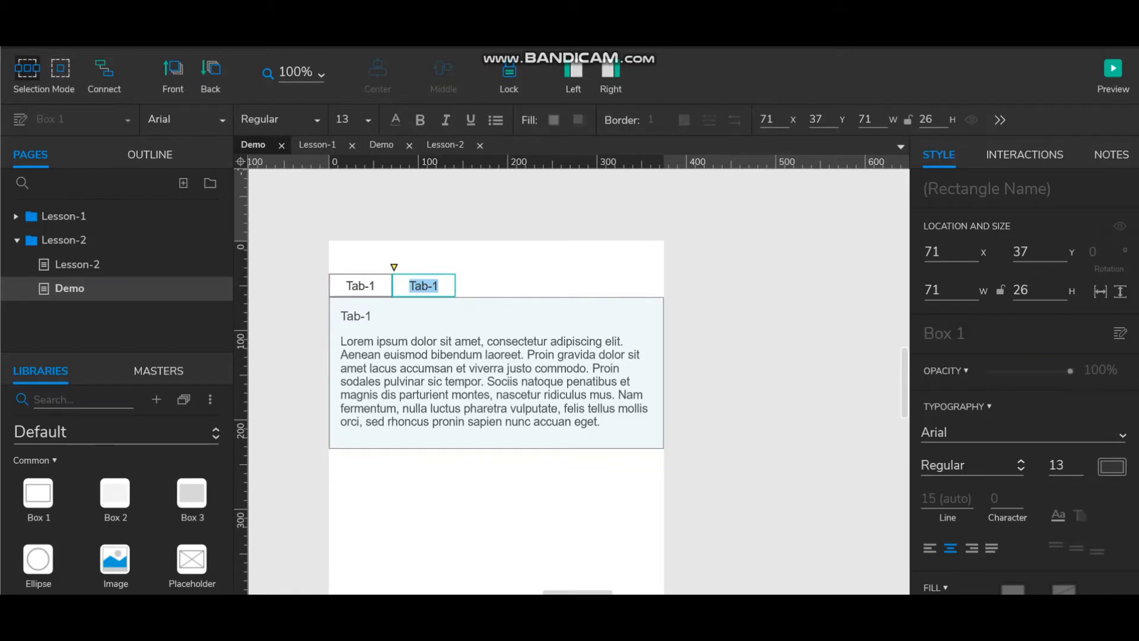
{"action": "left_click", "coordinate": [438, 285]}
{"action": "key", "text": "BackSpace"}
{"action": "type", "text": "2"}
{"action": "left_click", "coordinate": [504, 260]}
Copy the Tab-2 box directly beside it at X 142 and set the copy's text to Tab-3.
{"action": "left_click", "coordinate": [424, 285]}
{"action": "left_click_drag", "start_coordinate": [424, 286], "coordinate": [486, 286]}
{"action": "key", "text": "Return"}
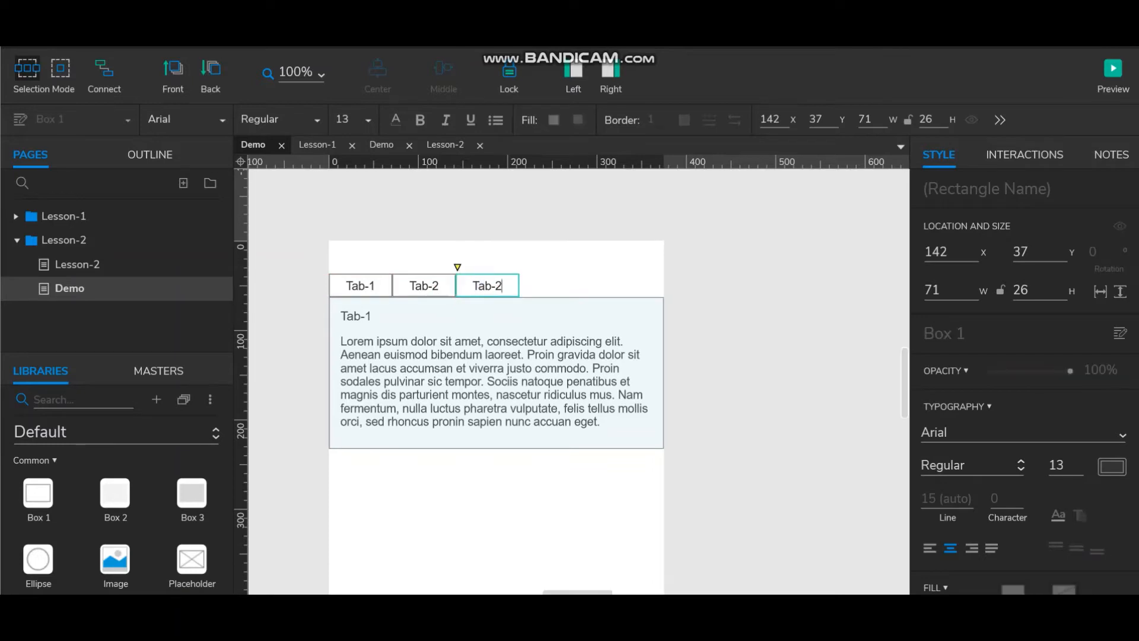
{"action": "key", "text": "BackSpace"}
{"action": "type", "text": "3"}
{"action": "left_click", "coordinate": [534, 260]}
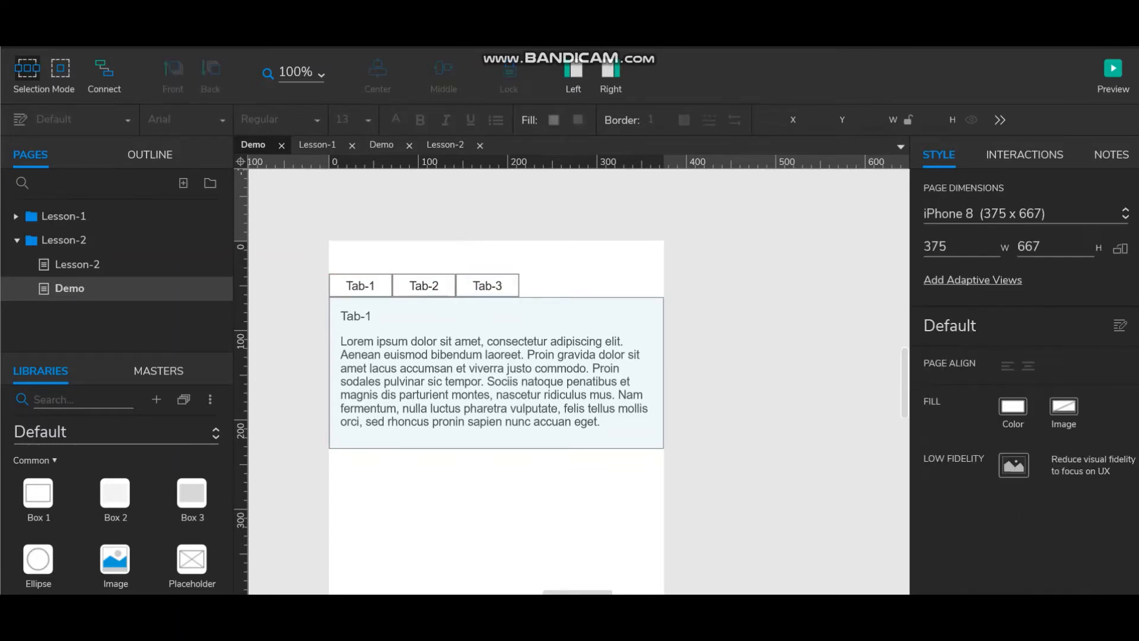
Copy the Tab-3 box directly beside it at X 213 and set the copy's text to Tab-4.
{"action": "left_click", "coordinate": [488, 286]}
{"action": "left_click_drag", "start_coordinate": [488, 285], "coordinate": [551, 286]}
{"action": "key", "text": "Return"}
{"action": "left_click", "coordinate": [565, 286]}
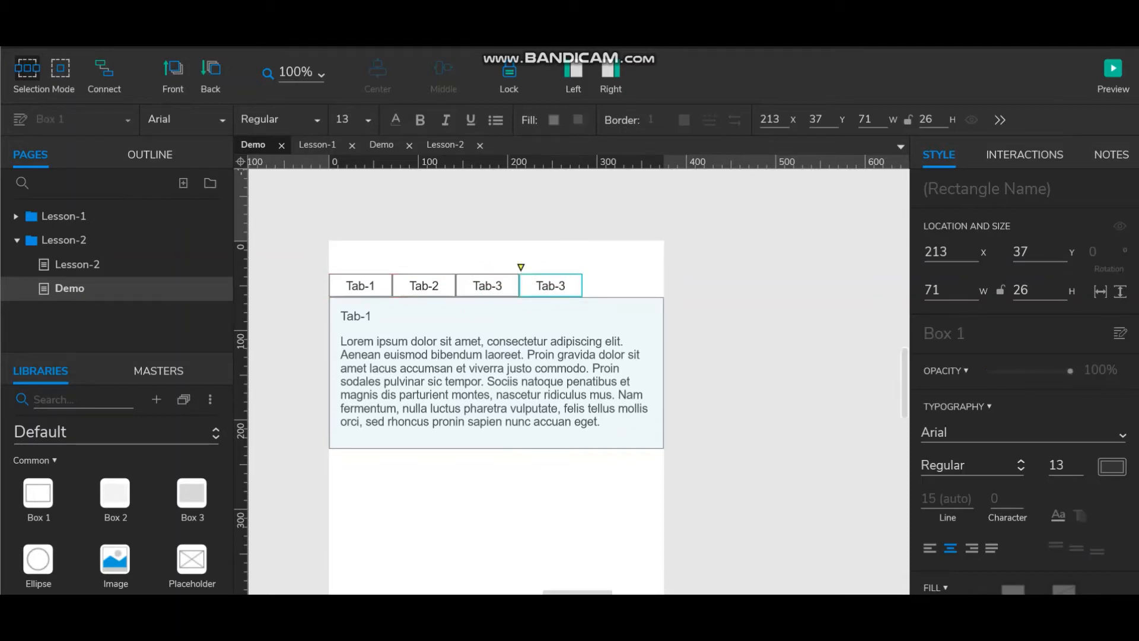
{"action": "key", "text": "BackSpace"}
{"action": "type", "text": "4"}
{"action": "left_click", "coordinate": [521, 267]}
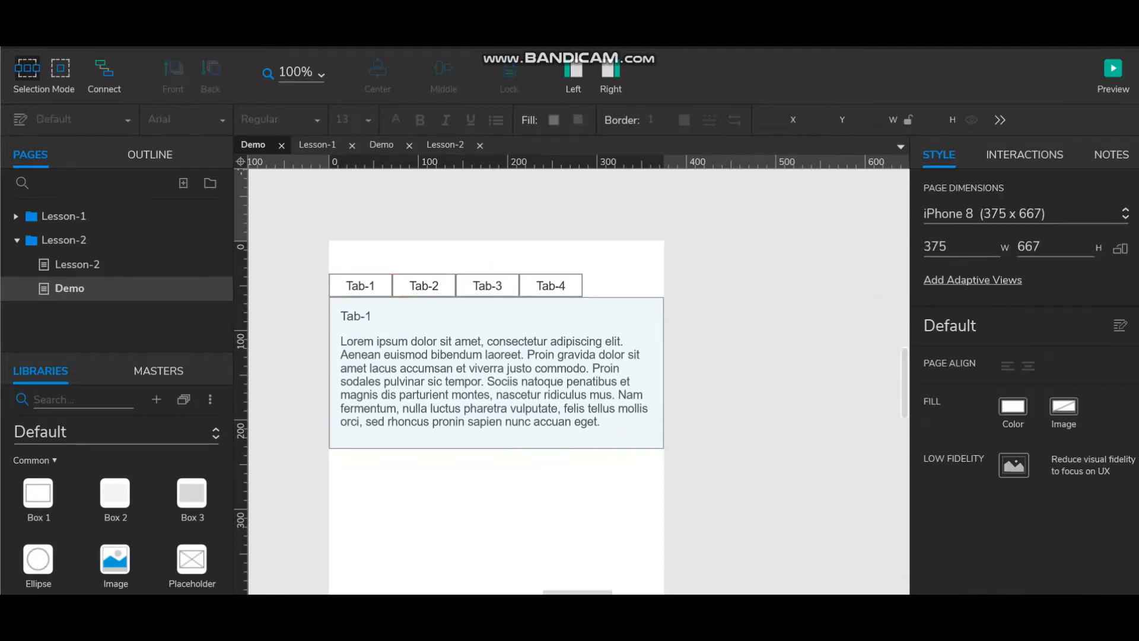
Give all four tab boxes a Selected style effect with fill color #8080FF.
{"action": "left_click", "coordinate": [356, 285]}
{"action": "left_click", "coordinate": [425, 285], "text": "ctrl"}
{"action": "left_click", "coordinate": [488, 286], "text": "ctrl"}
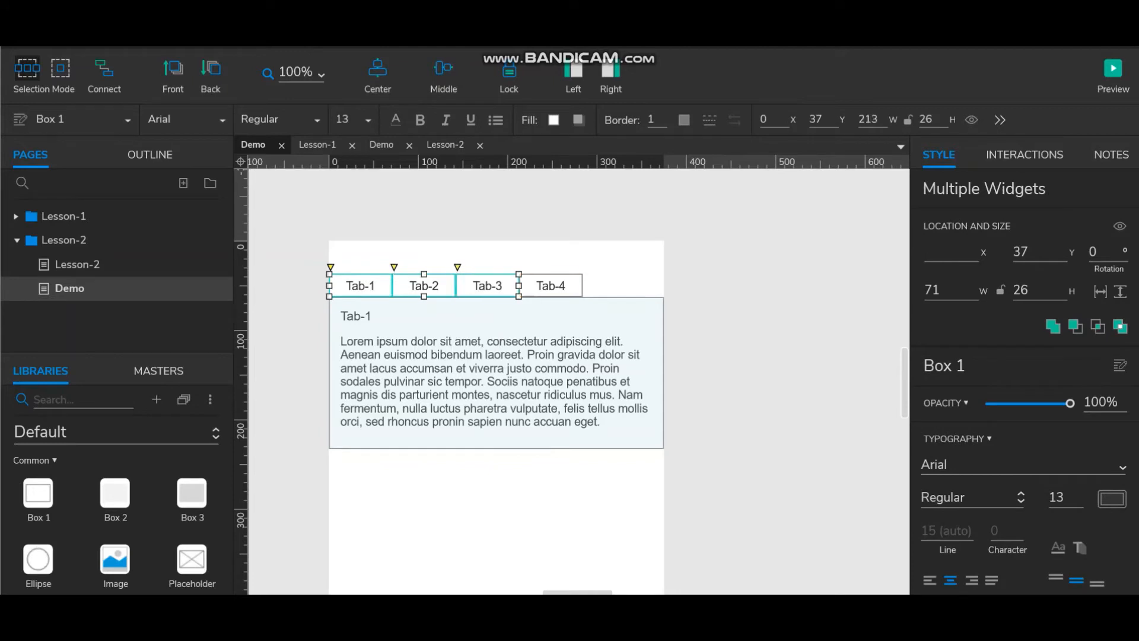
{"action": "left_click", "coordinate": [551, 286], "text": "ctrl"}
{"action": "right_click", "coordinate": [553, 286]}
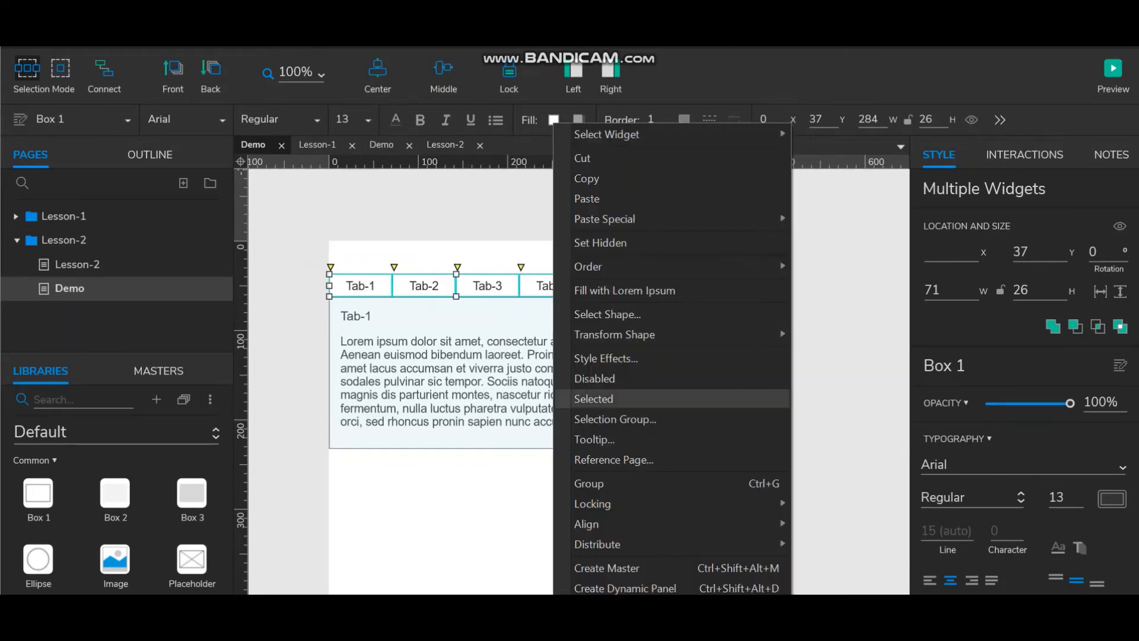
{"action": "left_click", "coordinate": [606, 358]}
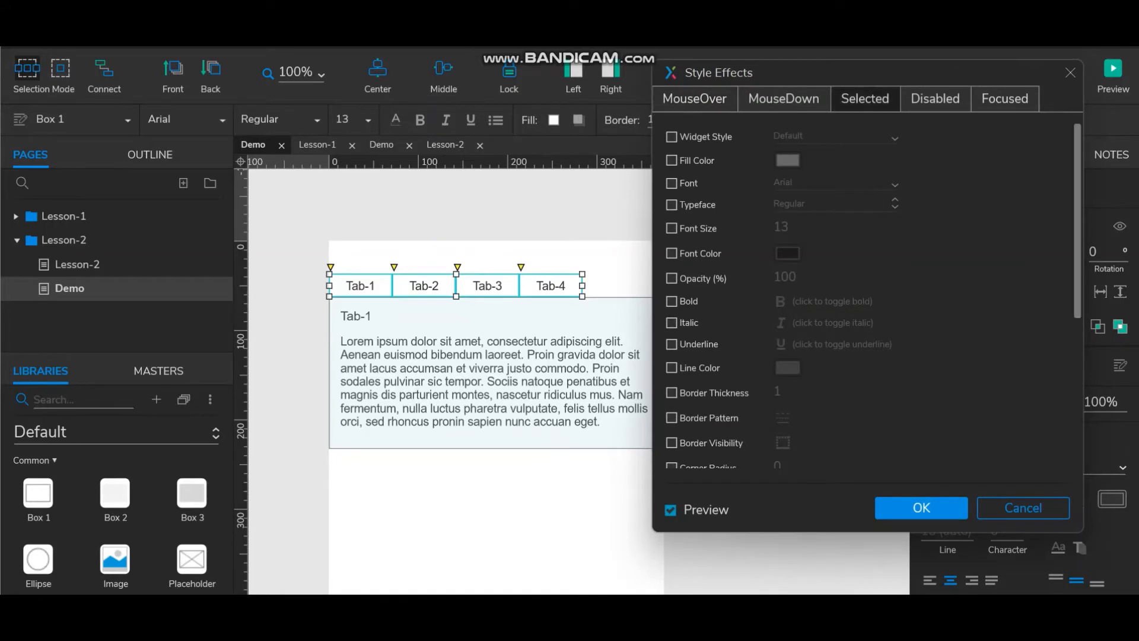
{"action": "left_click", "coordinate": [672, 161]}
{"action": "left_click", "coordinate": [788, 161]}
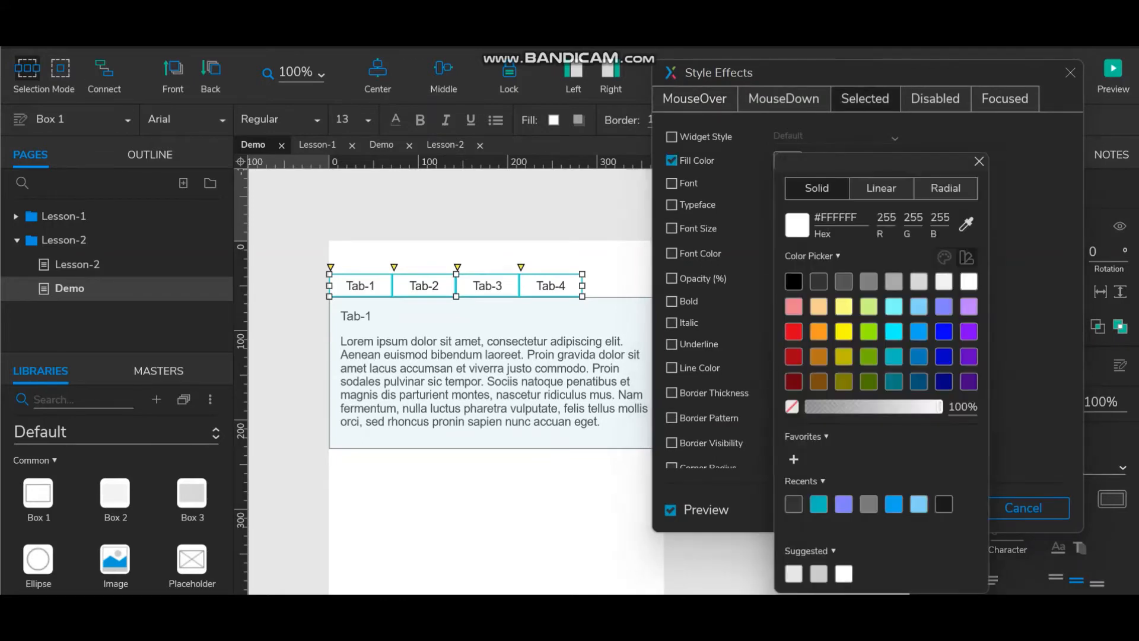
{"action": "left_click", "coordinate": [919, 307]}
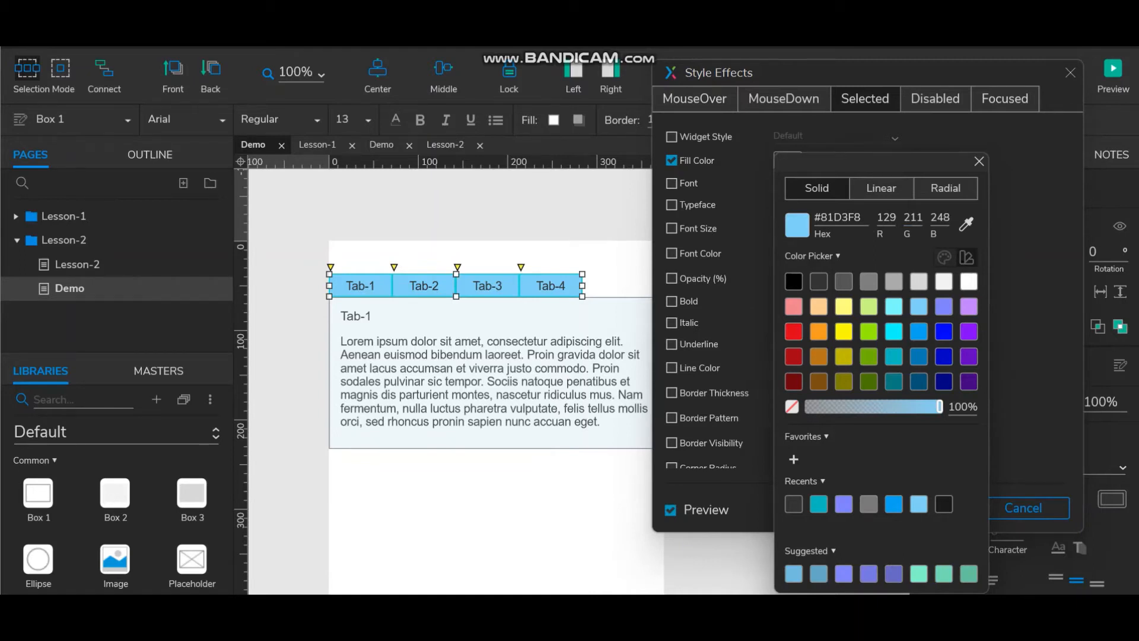
{"action": "left_click", "coordinate": [944, 332]}
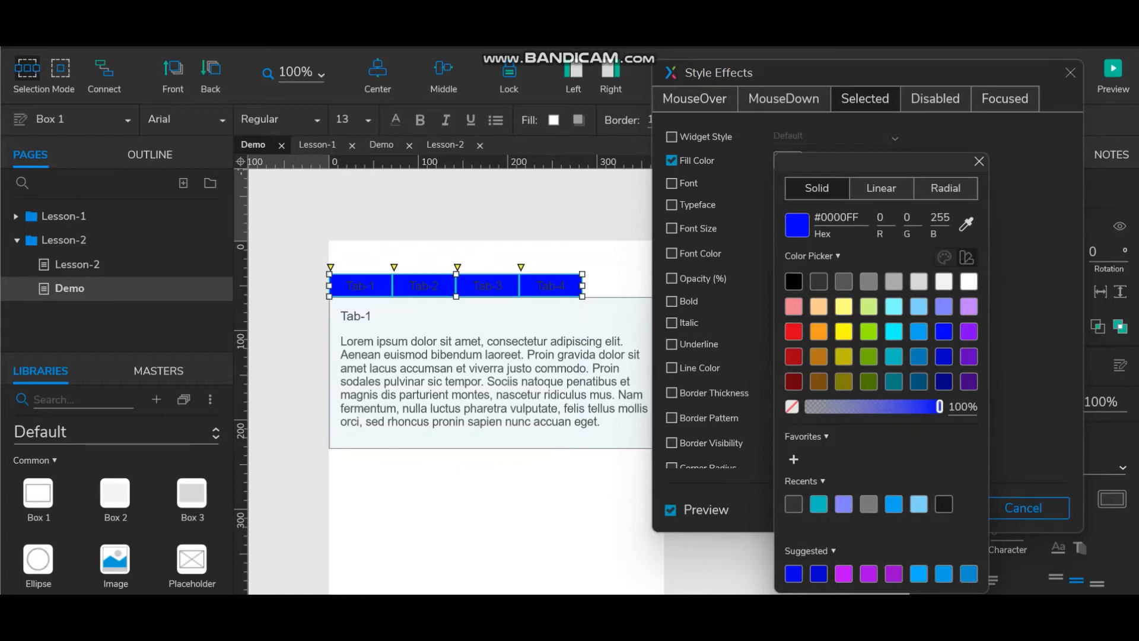
{"action": "left_click", "coordinate": [944, 307]}
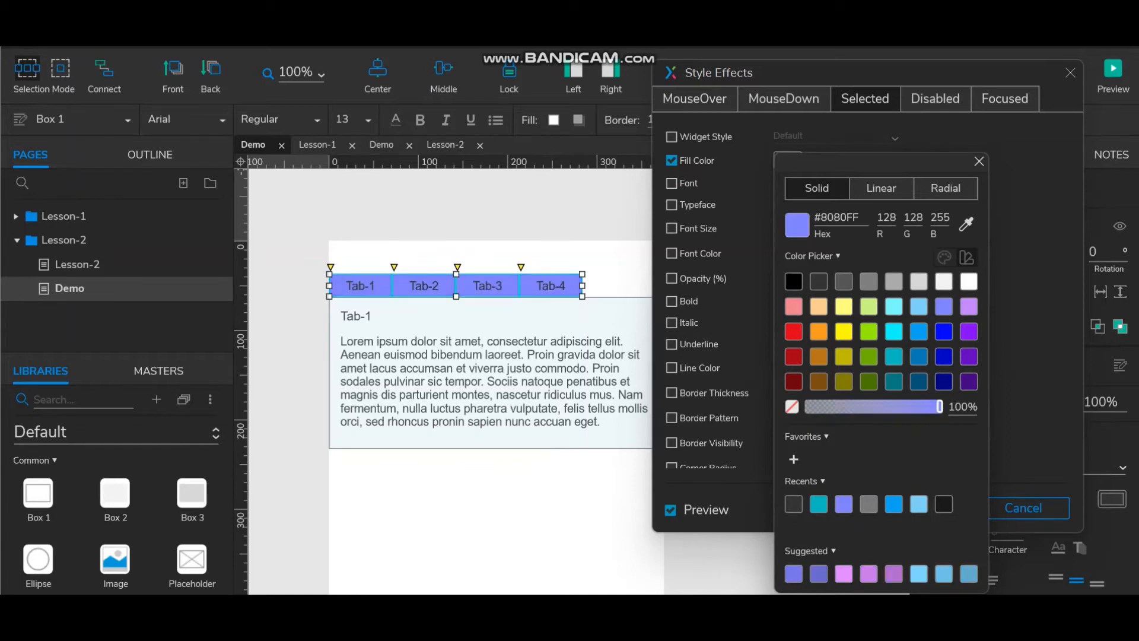
{"action": "left_click", "coordinate": [979, 162]}
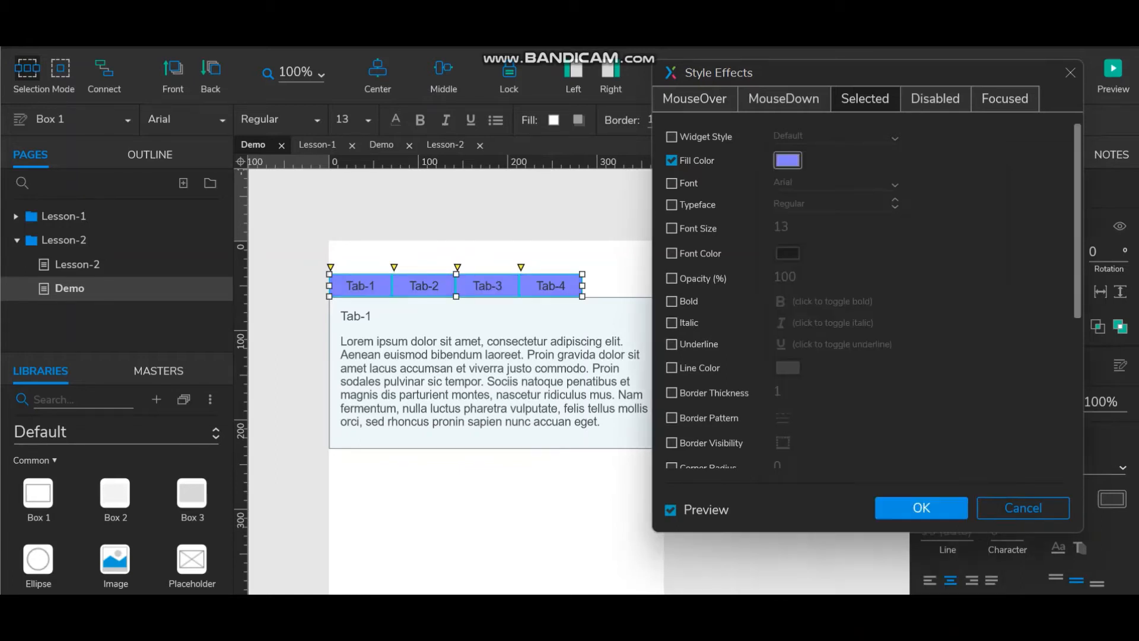
Add a white font color to the tabs' Selected style effect and apply the style effects.
{"action": "left_click", "coordinate": [672, 254]}
{"action": "left_click", "coordinate": [788, 253]}
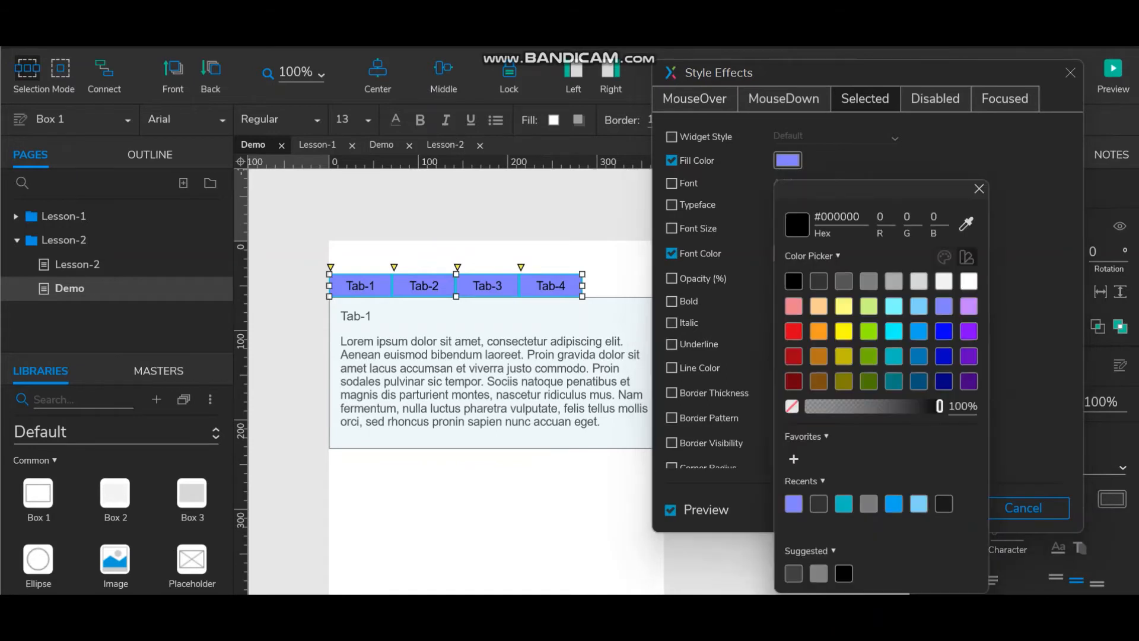
{"action": "left_click", "coordinate": [969, 281]}
{"action": "left_click", "coordinate": [979, 189]}
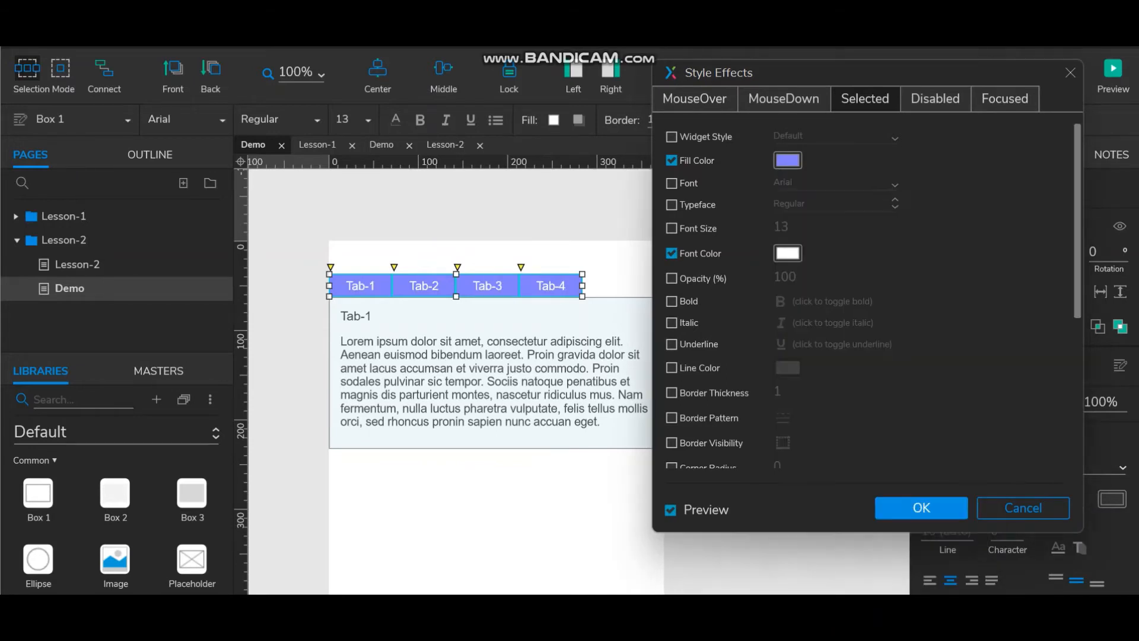
{"action": "left_click", "coordinate": [921, 508]}
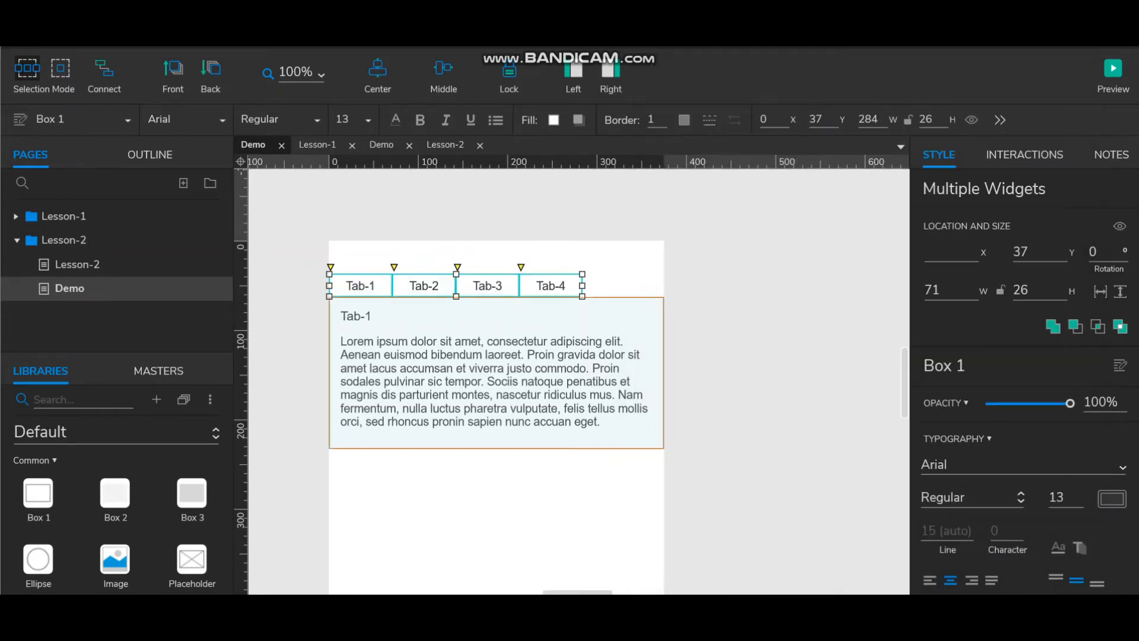
{"action": "left_click", "coordinate": [556, 514]}
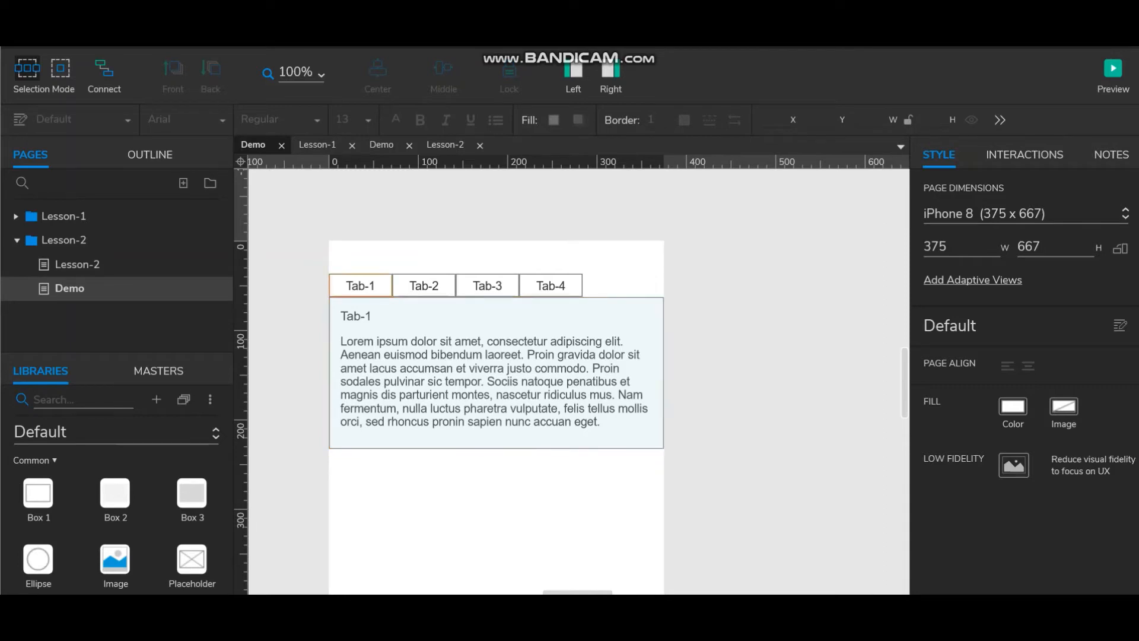
{"action": "left_click", "coordinate": [361, 285]}
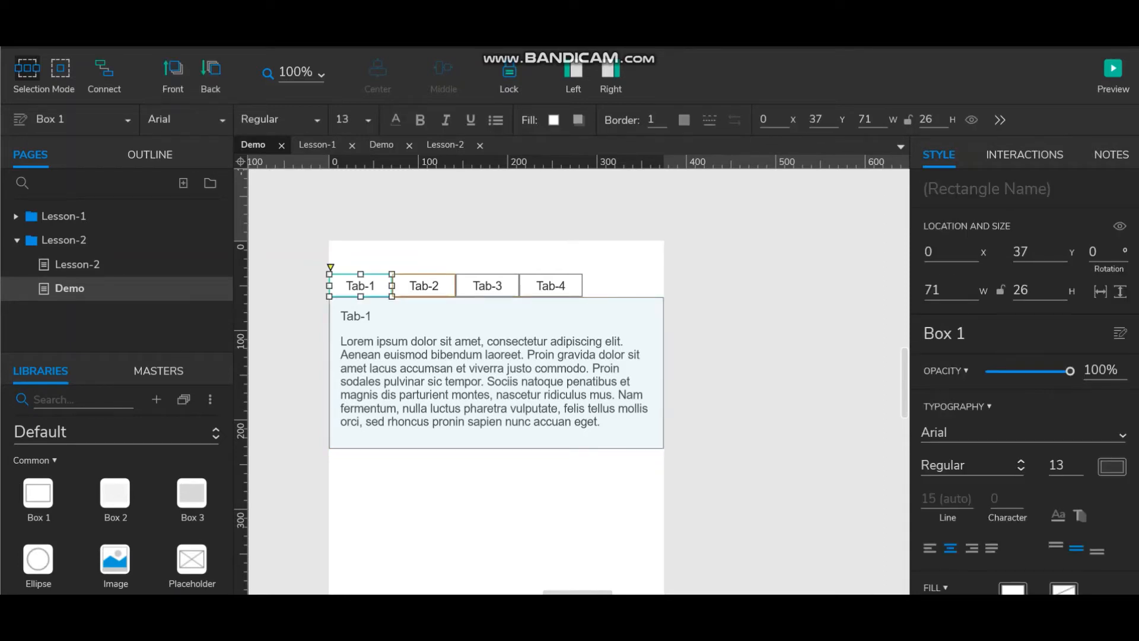
{"action": "left_click", "coordinate": [424, 286]}
{"action": "left_click", "coordinate": [488, 286]}
{"action": "left_click", "coordinate": [551, 285]}
Add a Click or Tap interaction to the Tab-1 box that sets its own Selected/Checked value to true.
{"action": "left_click", "coordinate": [361, 286]}
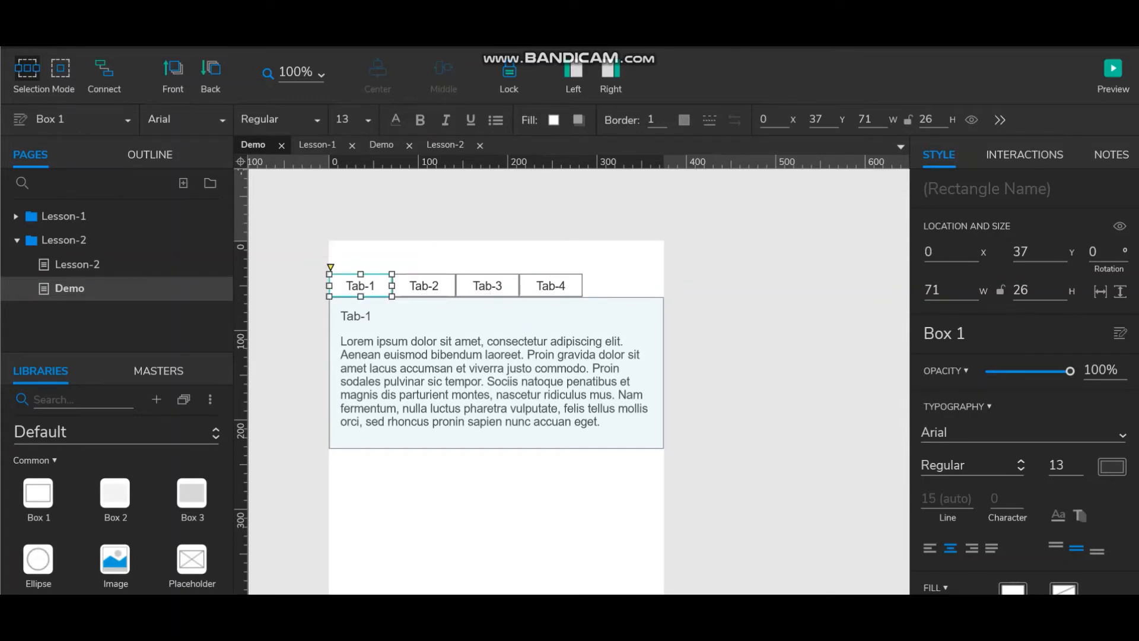
{"action": "left_click", "coordinate": [1025, 154]}
{"action": "left_click", "coordinate": [1026, 258]}
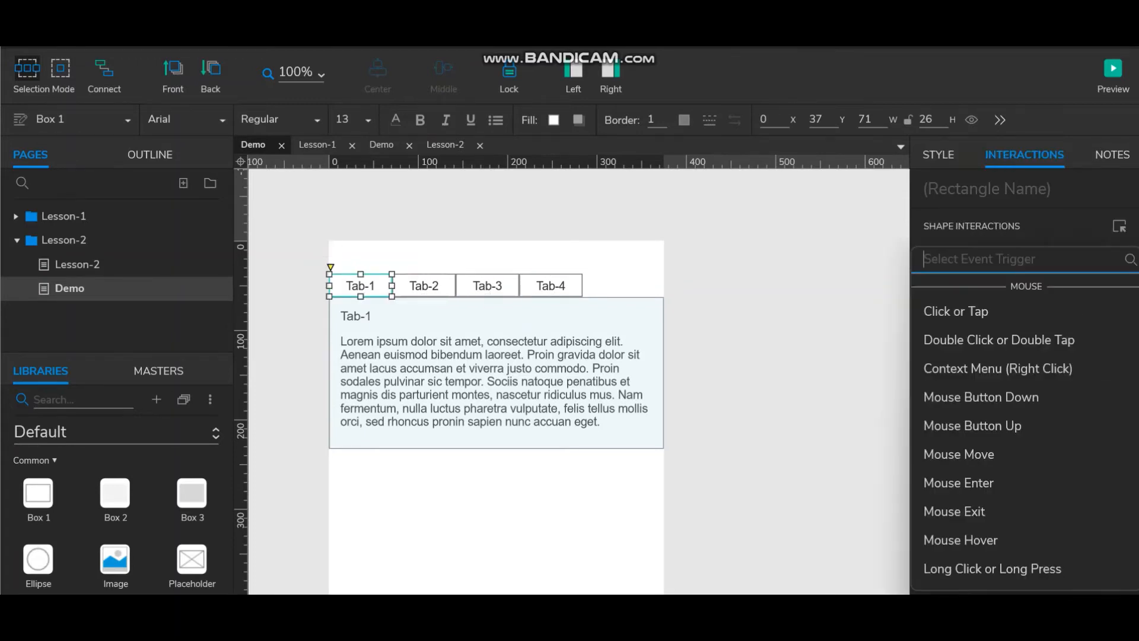
{"action": "left_click", "coordinate": [975, 313]}
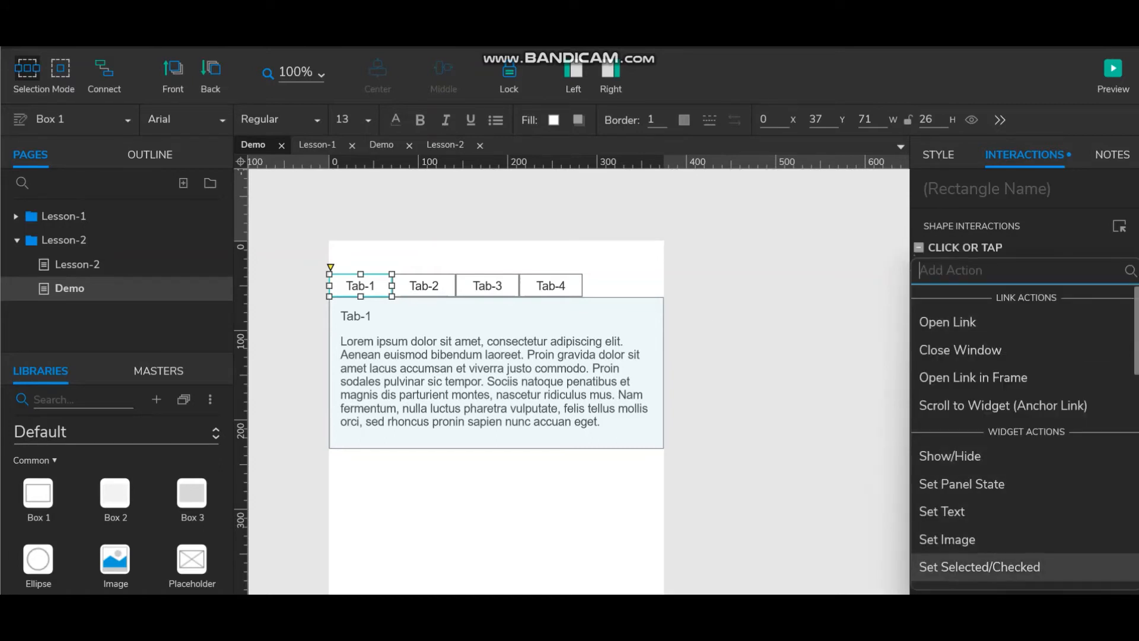
{"action": "left_click", "coordinate": [980, 567]}
{"action": "left_click", "coordinate": [1002, 280]}
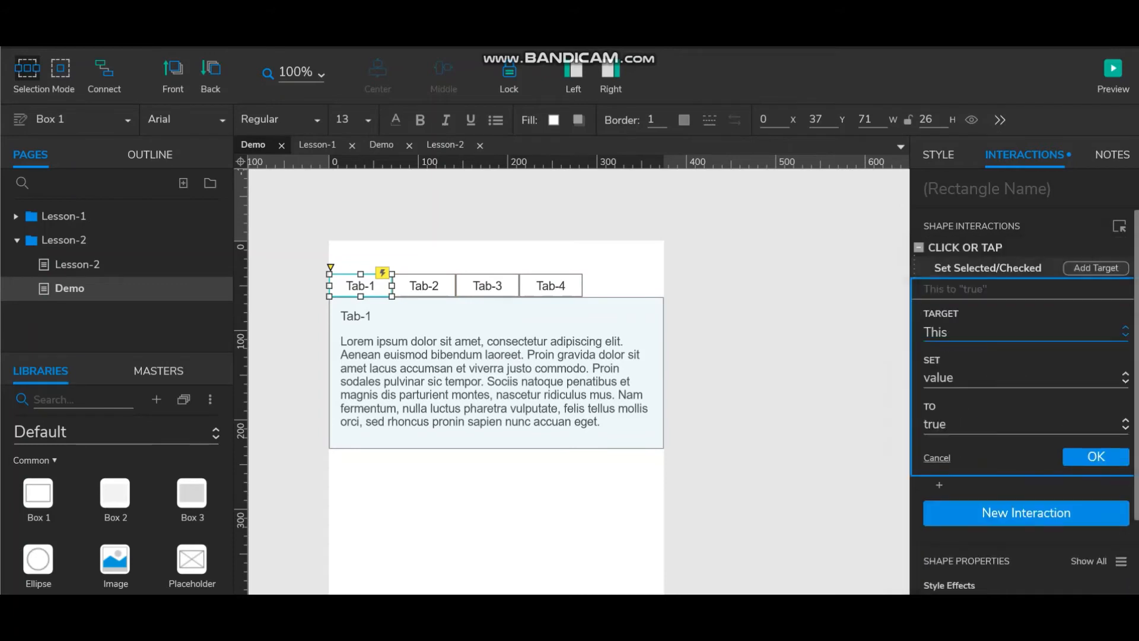
{"action": "left_click", "coordinate": [1096, 456]}
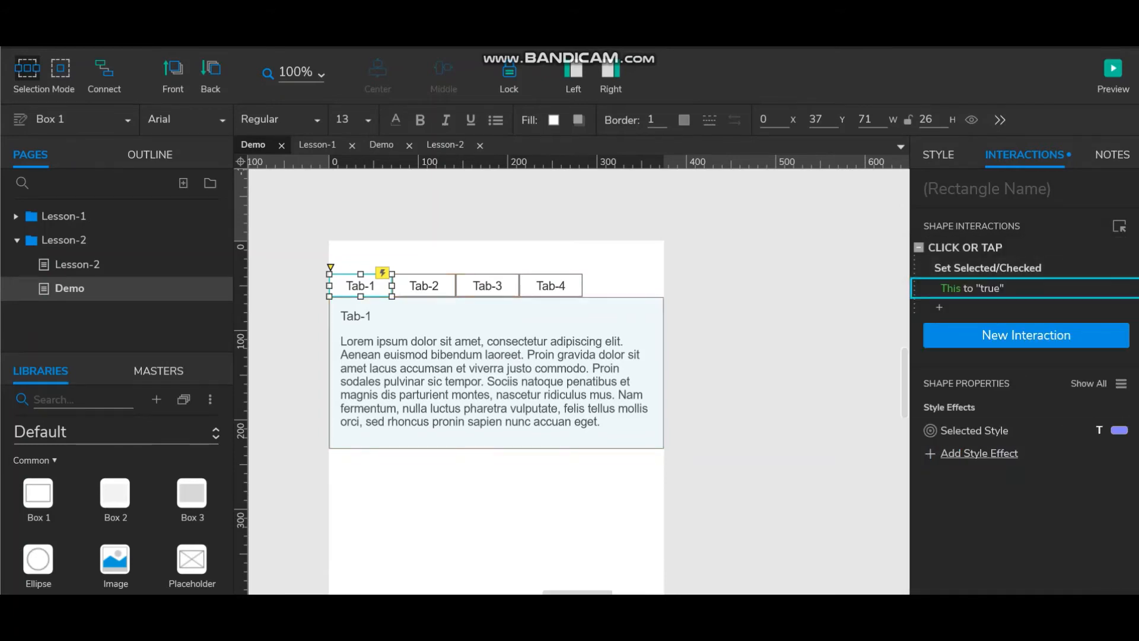
Assign all four tab boxes to a new selection group named Tab.
{"action": "left_click", "coordinate": [423, 286], "text": "ctrl"}
{"action": "left_click", "coordinate": [488, 286], "text": "ctrl"}
{"action": "left_click", "coordinate": [550, 286], "text": "ctrl"}
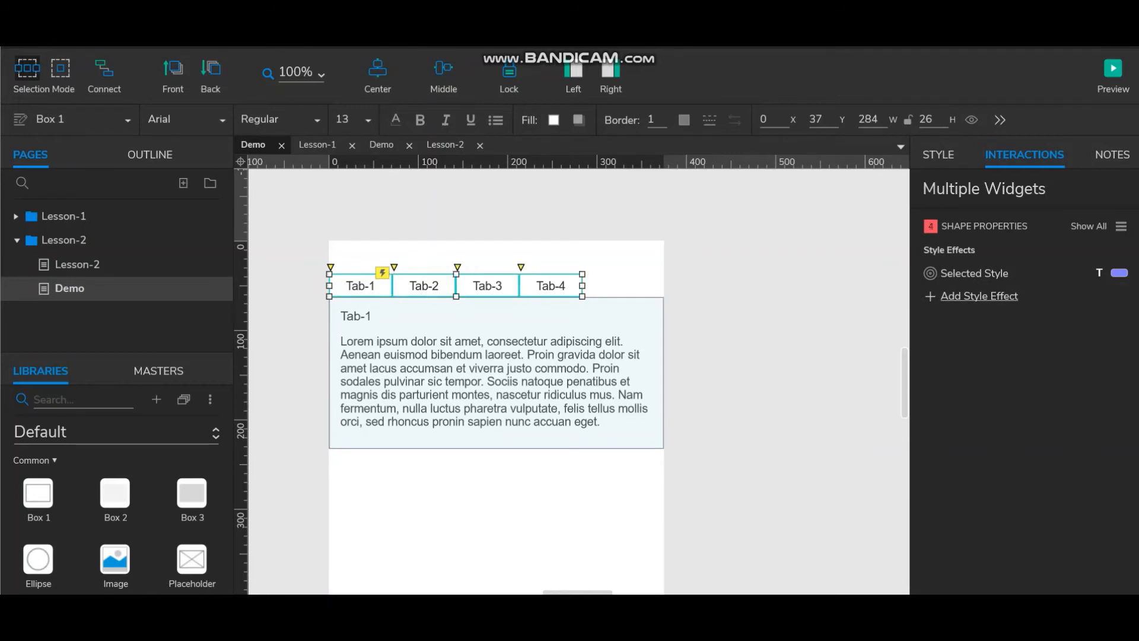
{"action": "right_click", "coordinate": [549, 286]}
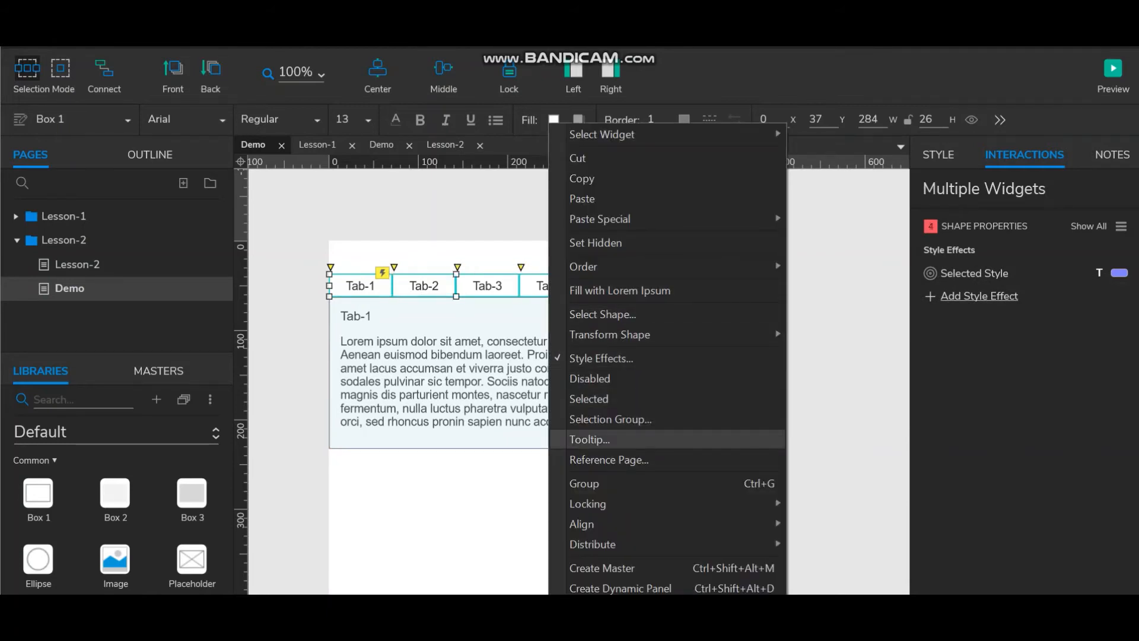
{"action": "left_click", "coordinate": [610, 419]}
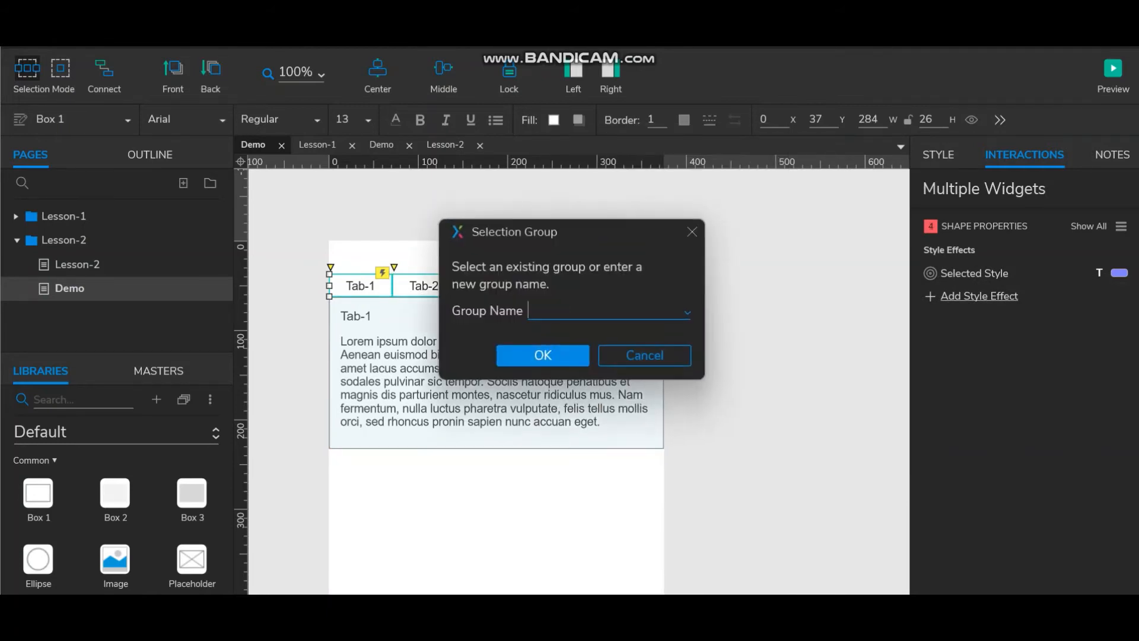
{"action": "type", "text": "Tab1"}
{"action": "key", "text": "BackSpace"}
{"action": "key", "text": "Return"}
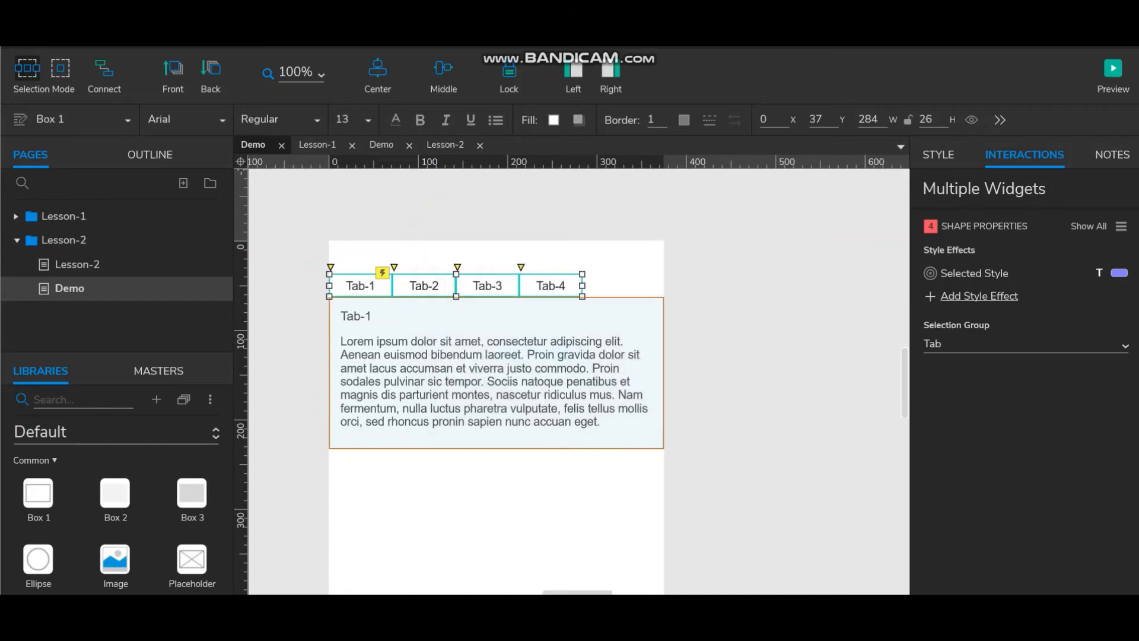
Add a Click or Tap interaction to the Tab-2 box that sets its own Selected/Checked value to true.
{"action": "left_click", "coordinate": [424, 286]}
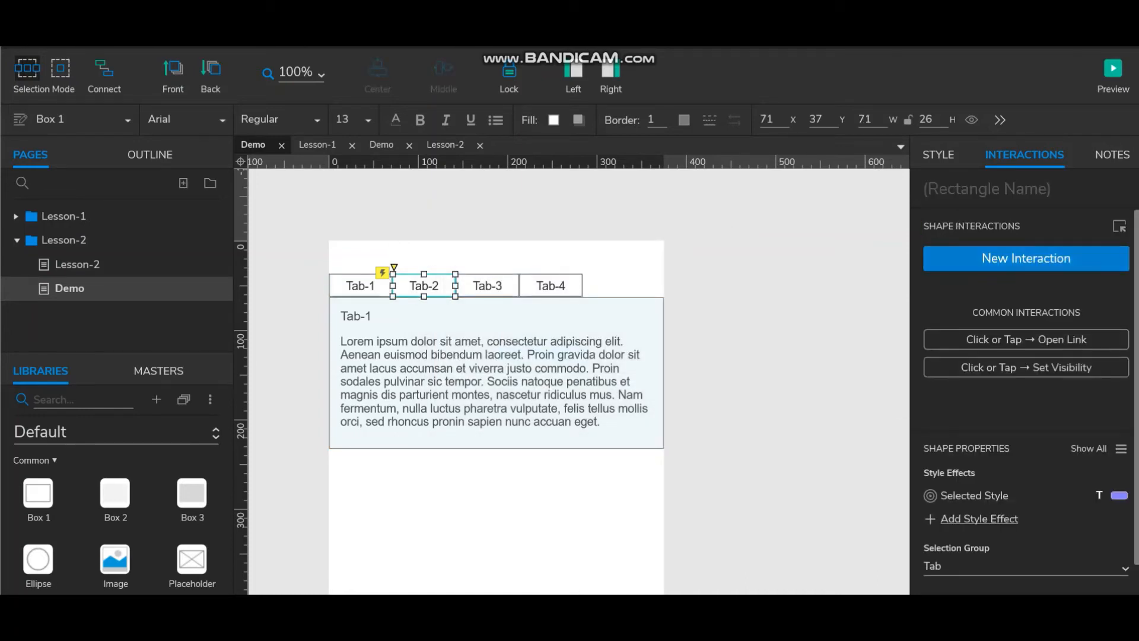
{"action": "left_click", "coordinate": [1026, 258]}
{"action": "left_click", "coordinate": [956, 310]}
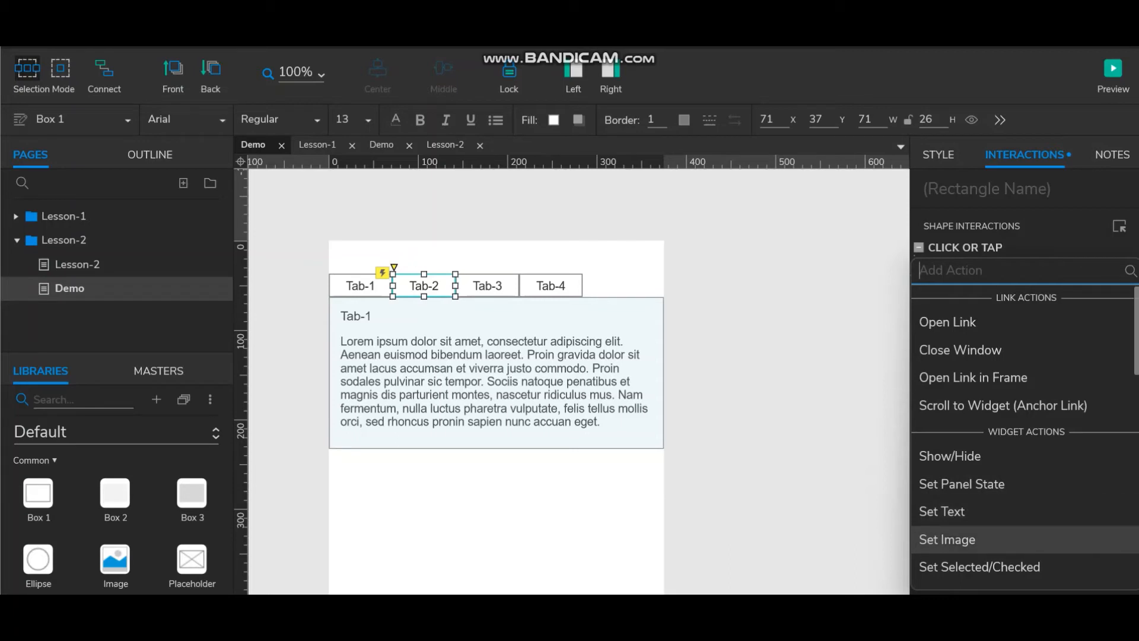
{"action": "left_click", "coordinate": [980, 567]}
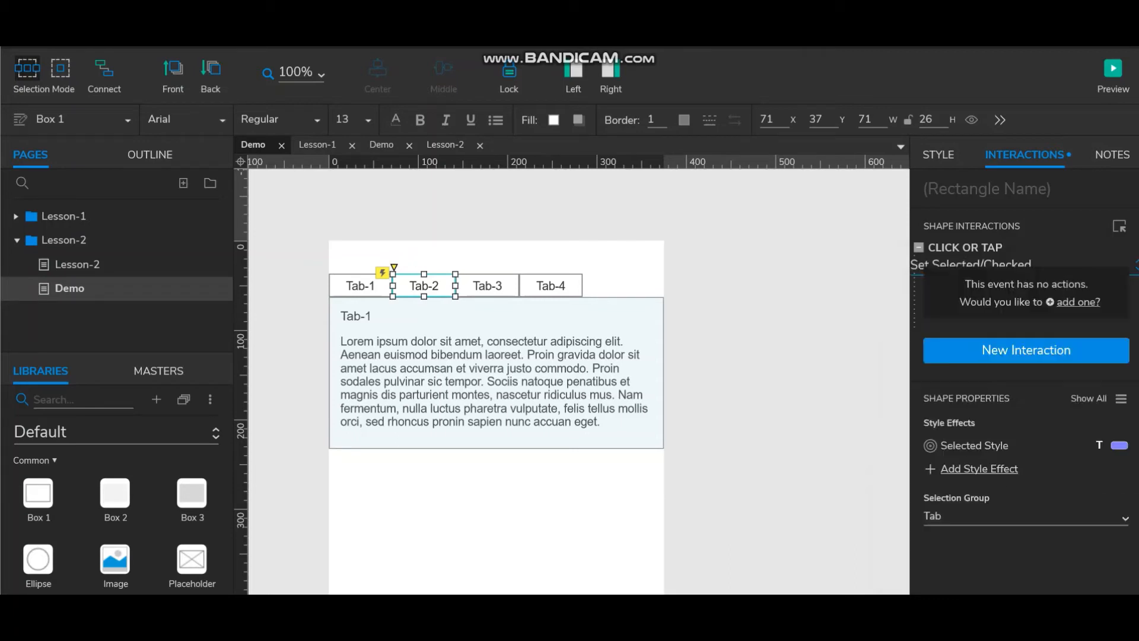
{"action": "left_click", "coordinate": [950, 334]}
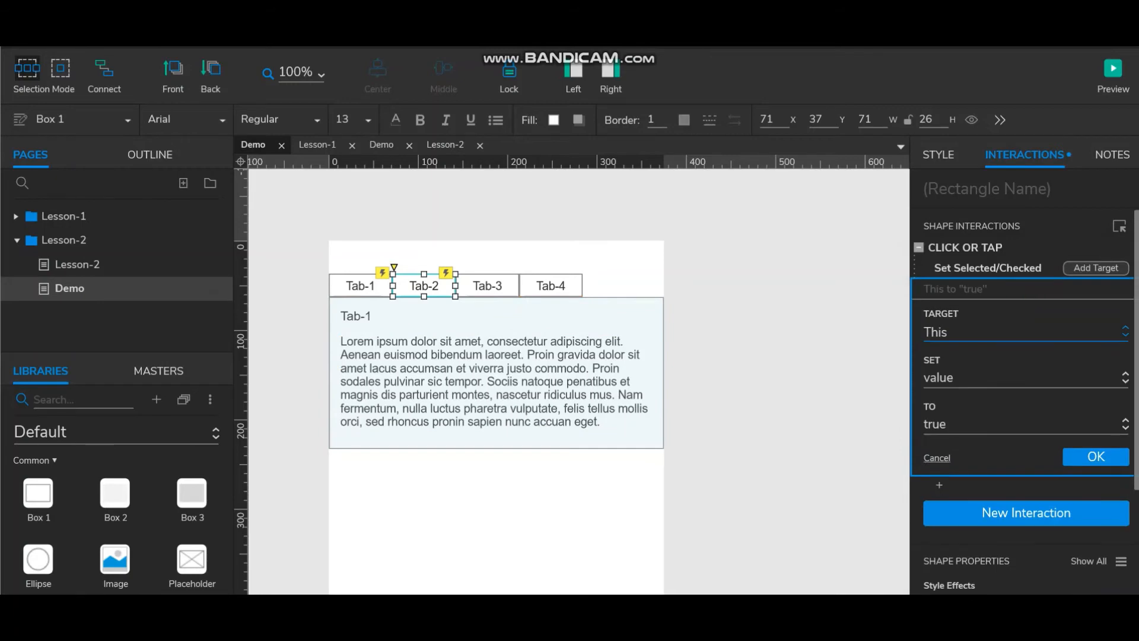
{"action": "left_click", "coordinate": [1096, 457]}
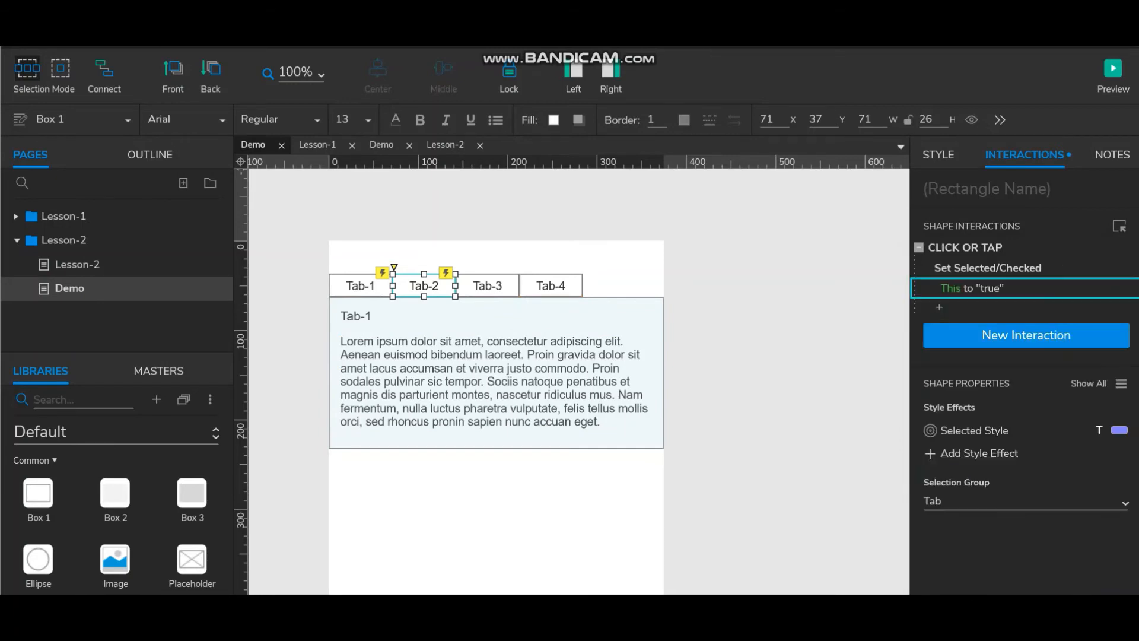
{"action": "left_click", "coordinate": [499, 483]}
Copy the Click or Tap interaction from the Tab-2 box to the Tab-3 and Tab-4 boxes.
{"action": "left_click", "coordinate": [424, 286]}
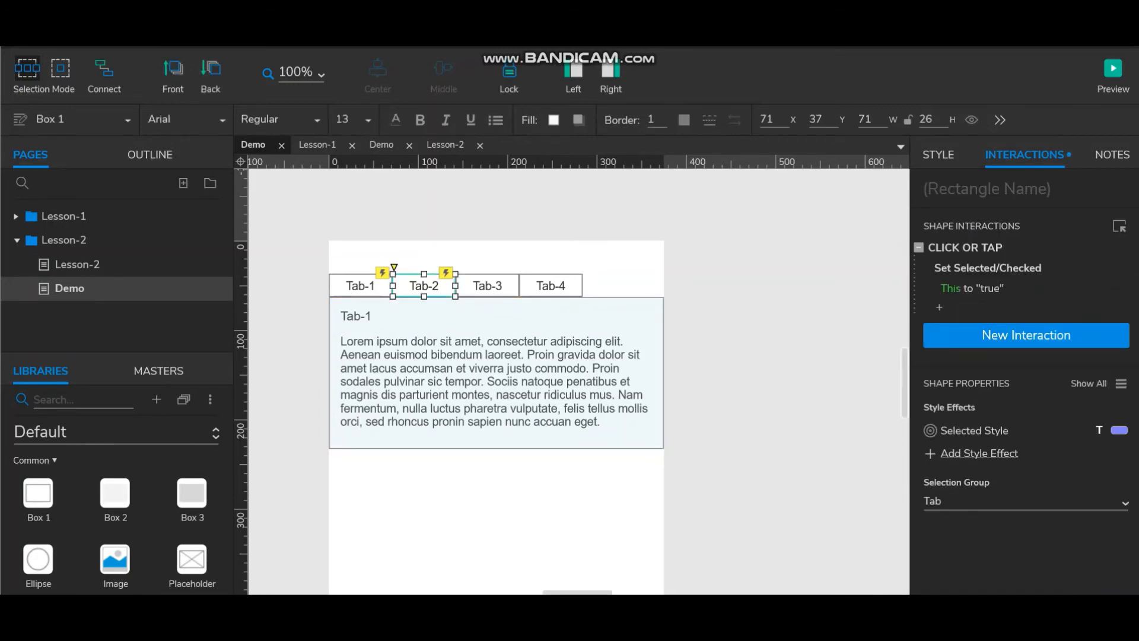
{"action": "left_click", "coordinate": [973, 248]}
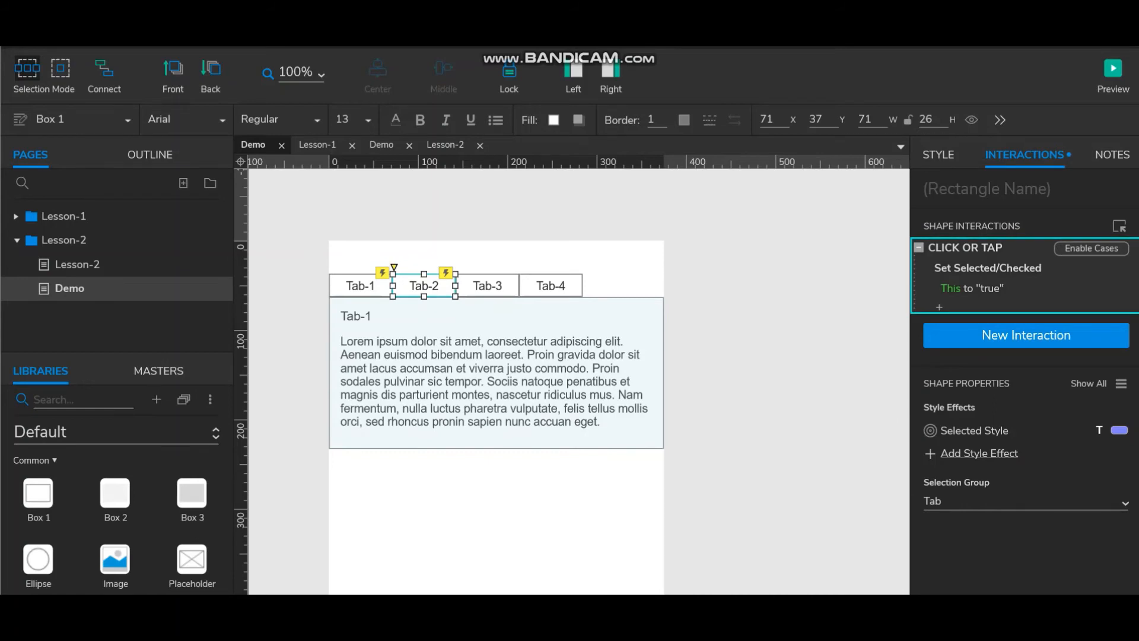
{"action": "left_click", "coordinate": [487, 286]}
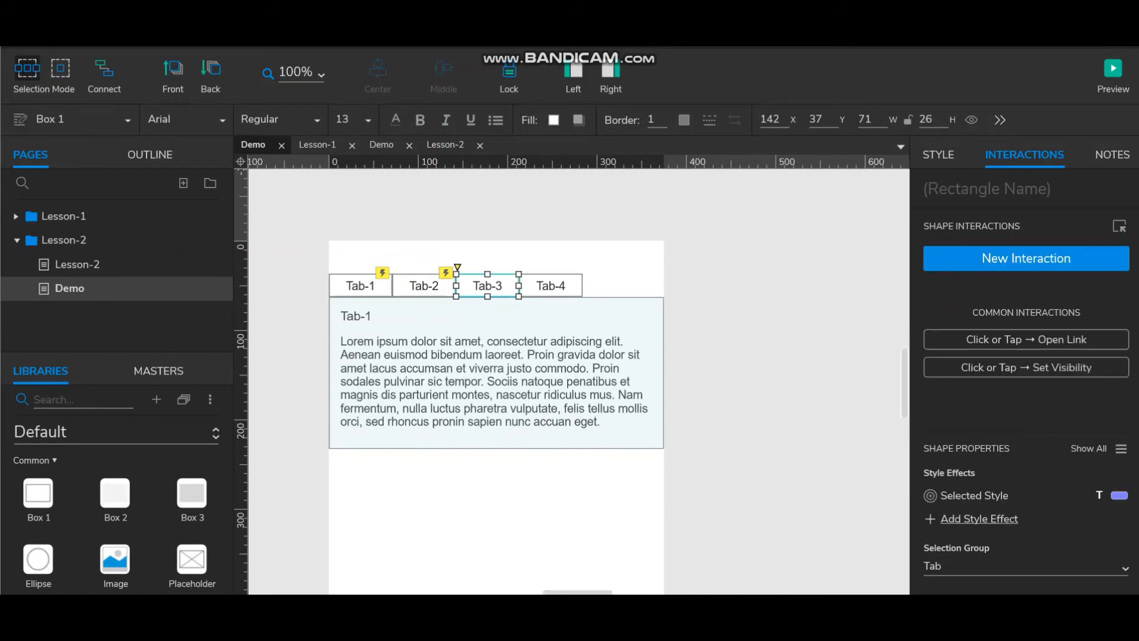
{"action": "key", "text": "ctrl+v"}
{"action": "left_click", "coordinate": [551, 286]}
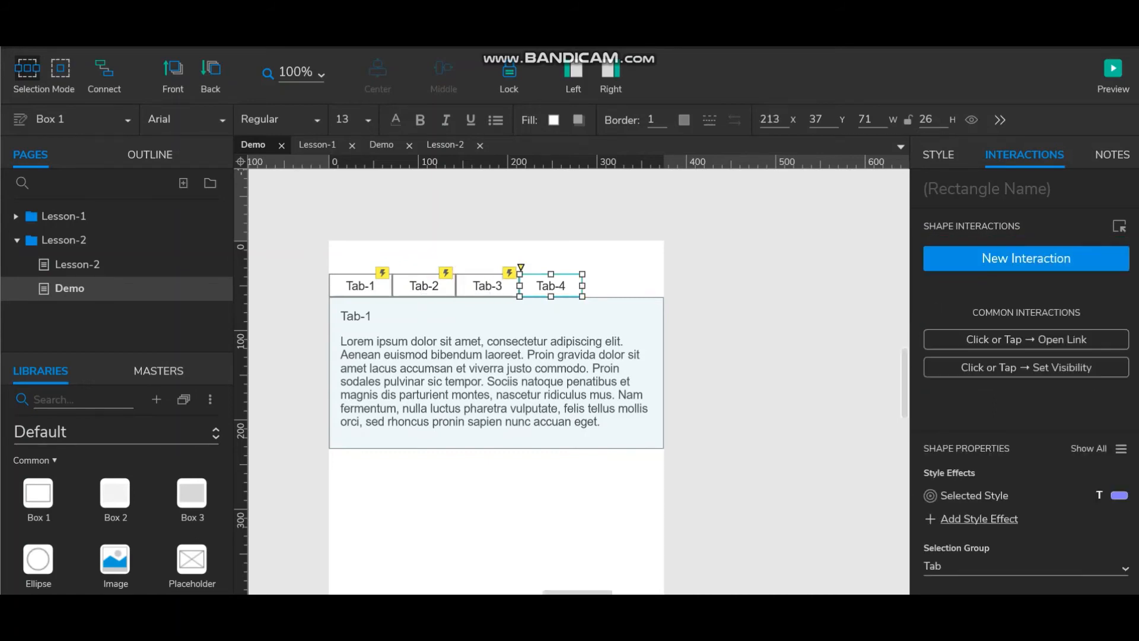
{"action": "key", "text": "ctrl+v"}
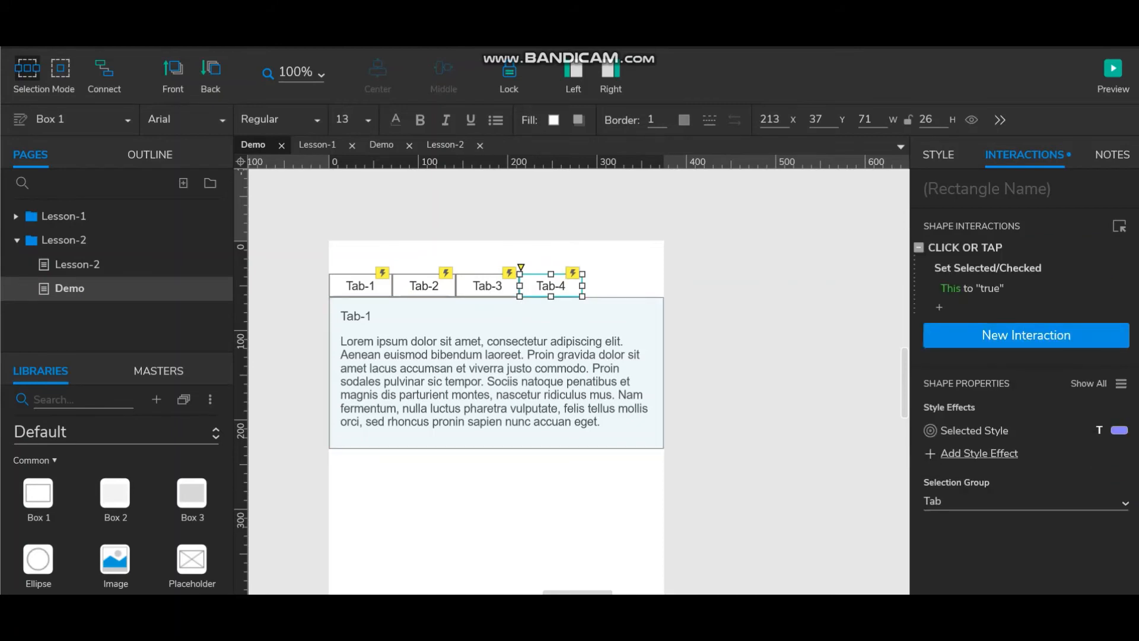
{"action": "left_click", "coordinate": [552, 505]}
Open the dynamic panel for editing and look through the contents of State2, State3 and State4.
{"action": "left_click", "coordinate": [505, 385]}
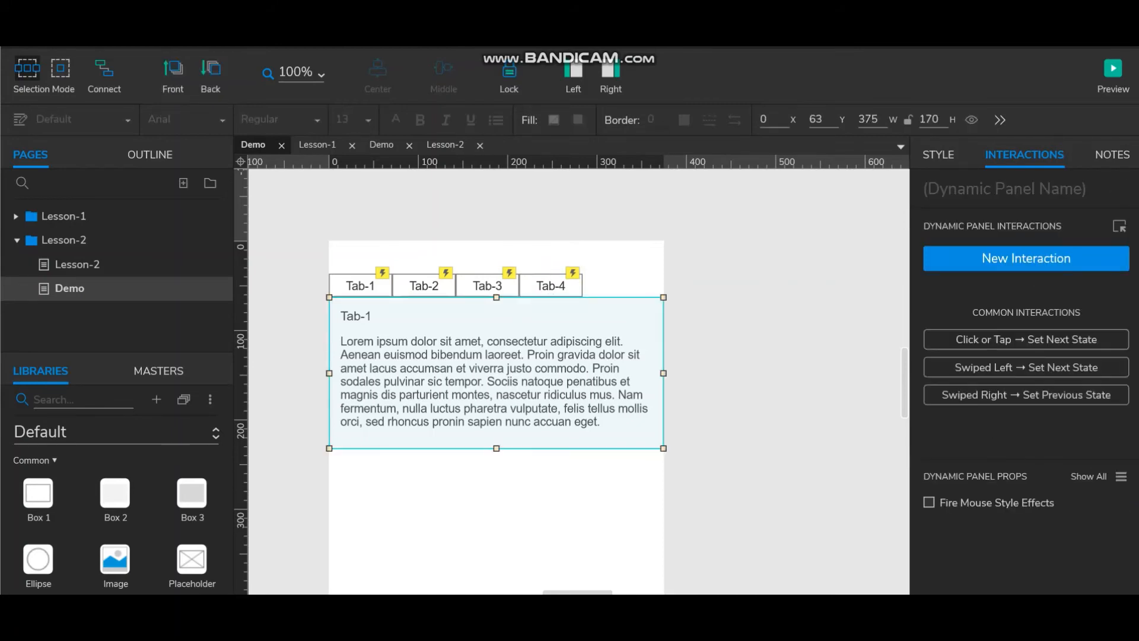
{"action": "double_click", "coordinate": [504, 386]}
{"action": "left_click", "coordinate": [621, 180]}
{"action": "left_click", "coordinate": [649, 226]}
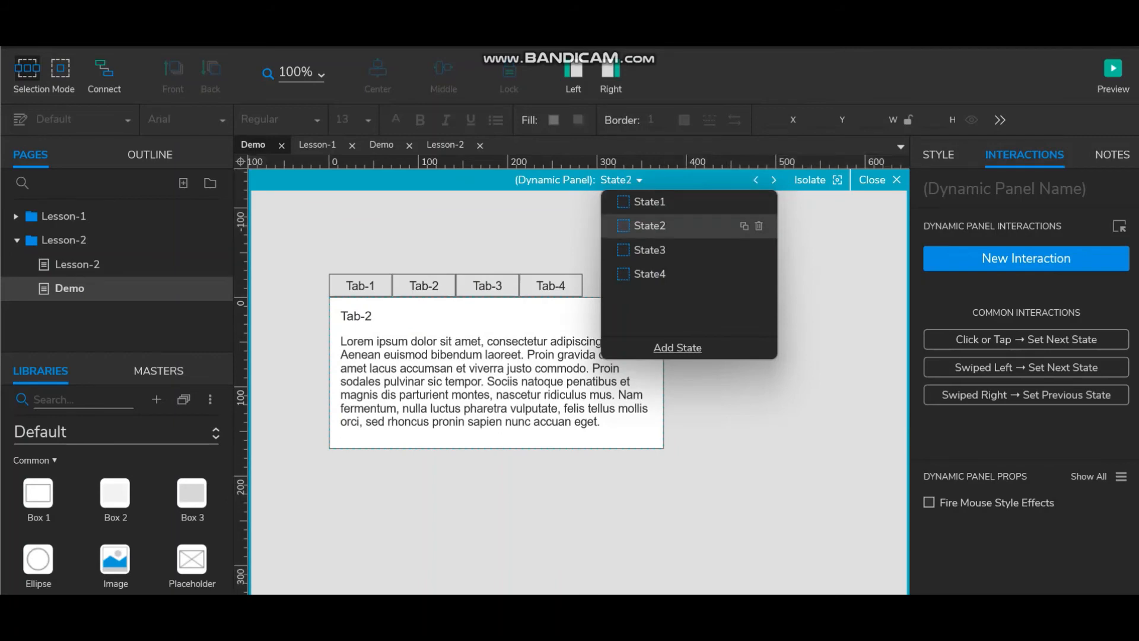
{"action": "left_click", "coordinate": [650, 250]}
{"action": "left_click", "coordinate": [650, 274]}
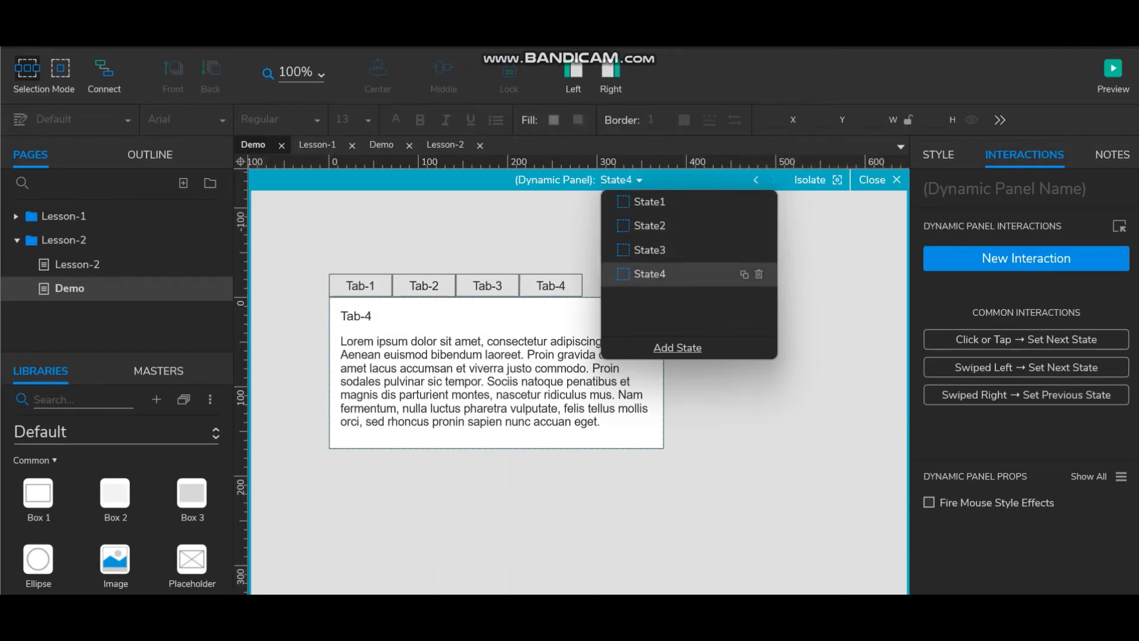
Switch the dynamic panel back to State1 and close its editing mode.
{"action": "left_click", "coordinate": [650, 202]}
{"action": "left_click", "coordinate": [878, 180]}
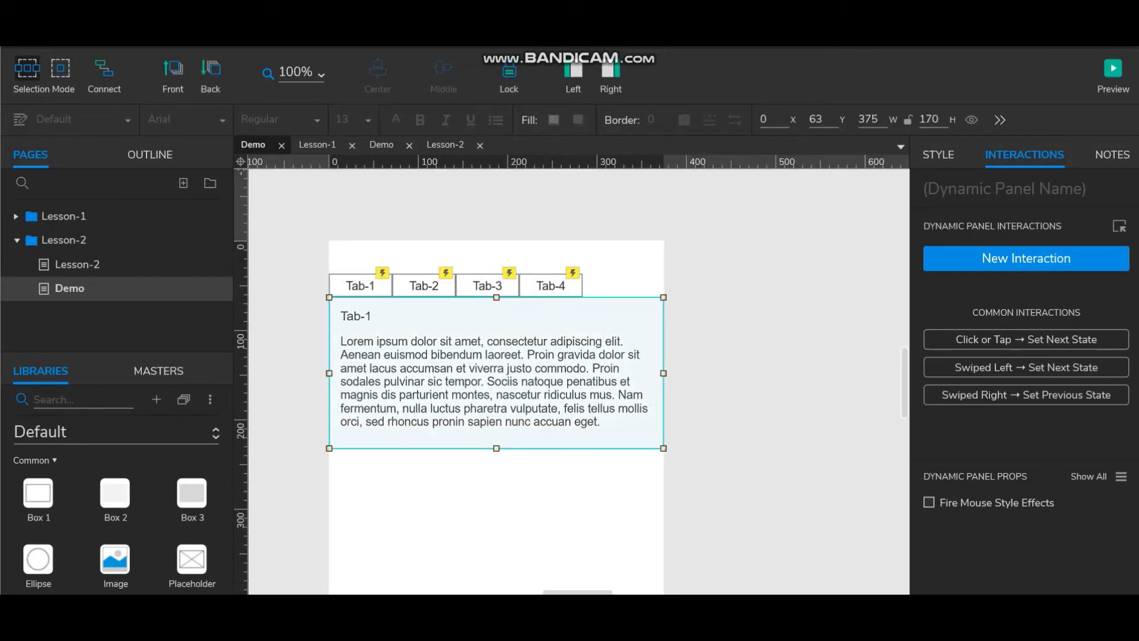
{"action": "key", "text": "Escape"}
Add a Set Panel State action to the Tab-1 box's Click or Tap interaction that sets the dynamic panel to State1.
{"action": "left_click", "coordinate": [360, 286]}
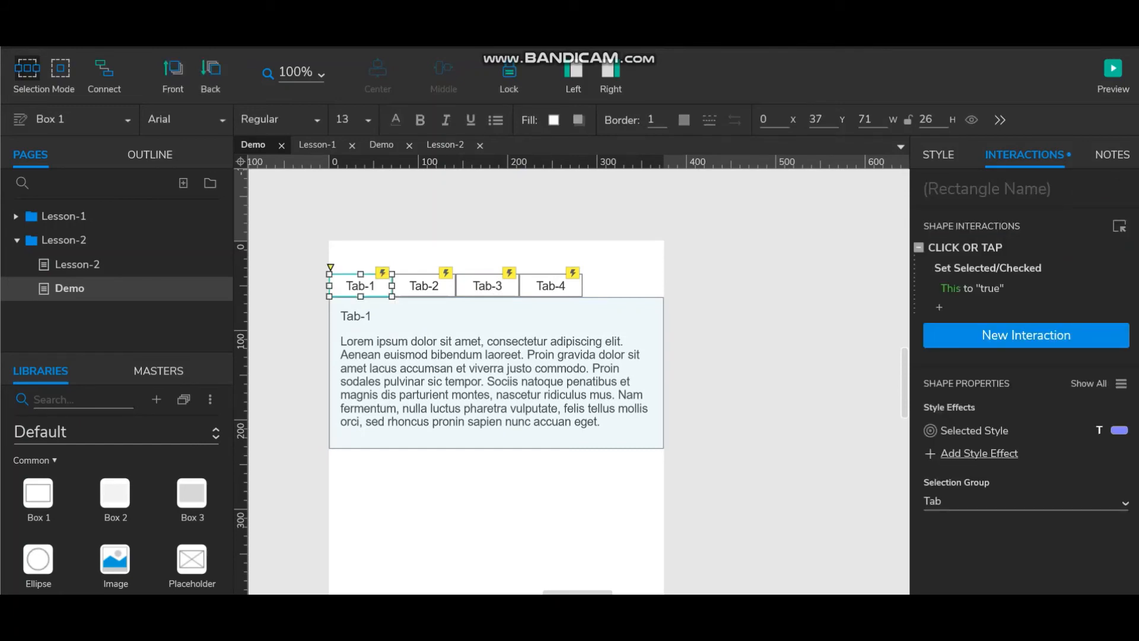
{"action": "double_click", "coordinate": [973, 249]}
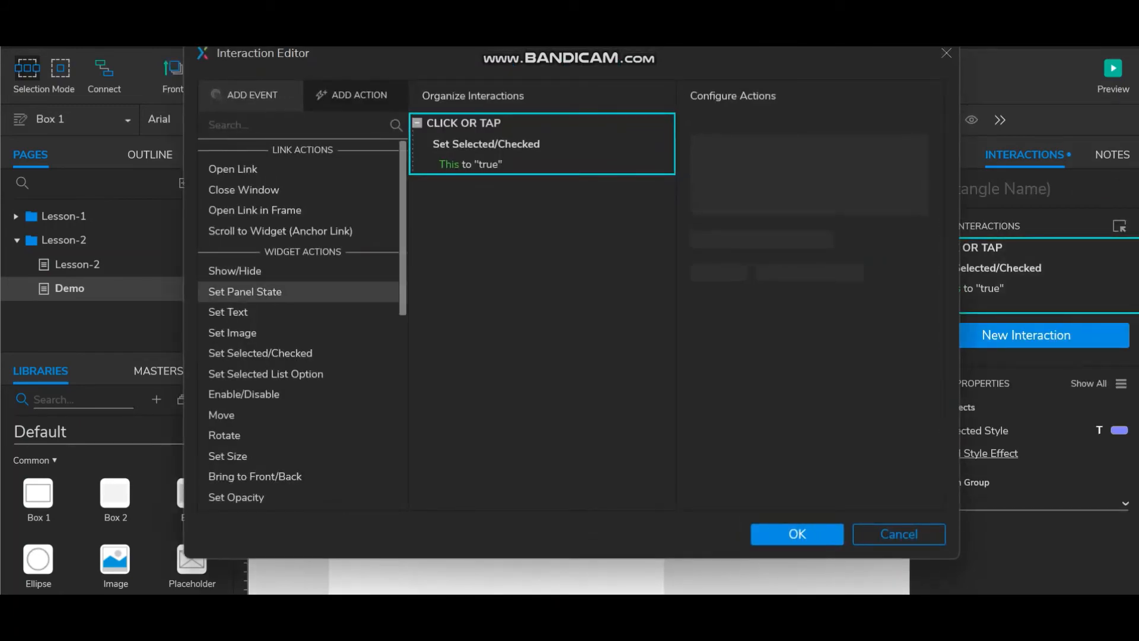
{"action": "left_click", "coordinate": [246, 291]}
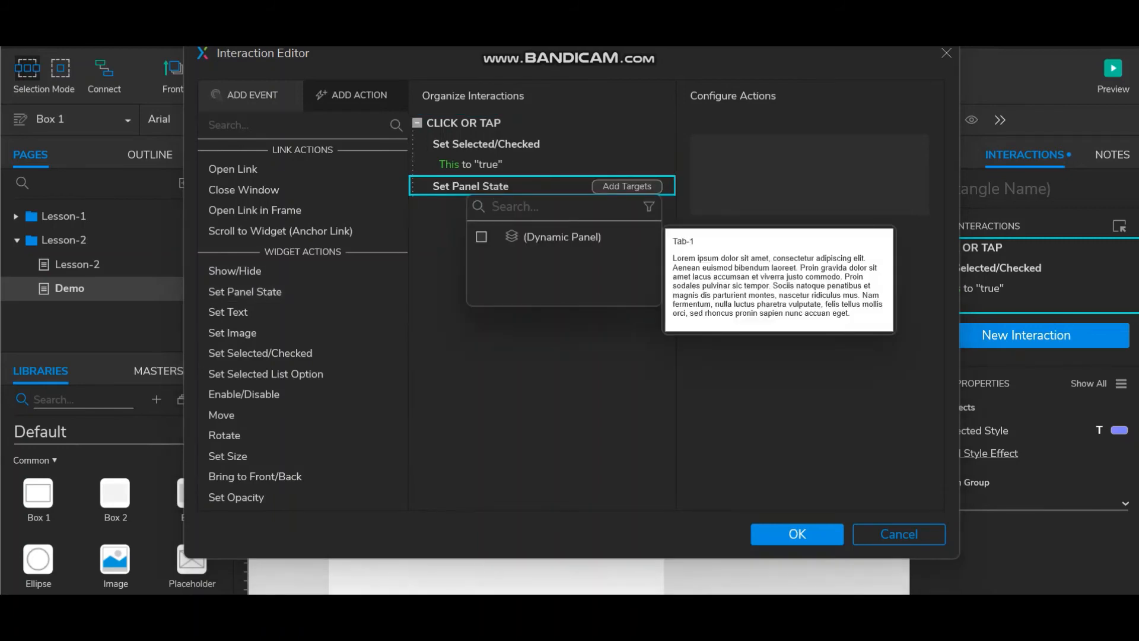
{"action": "left_click", "coordinate": [563, 237]}
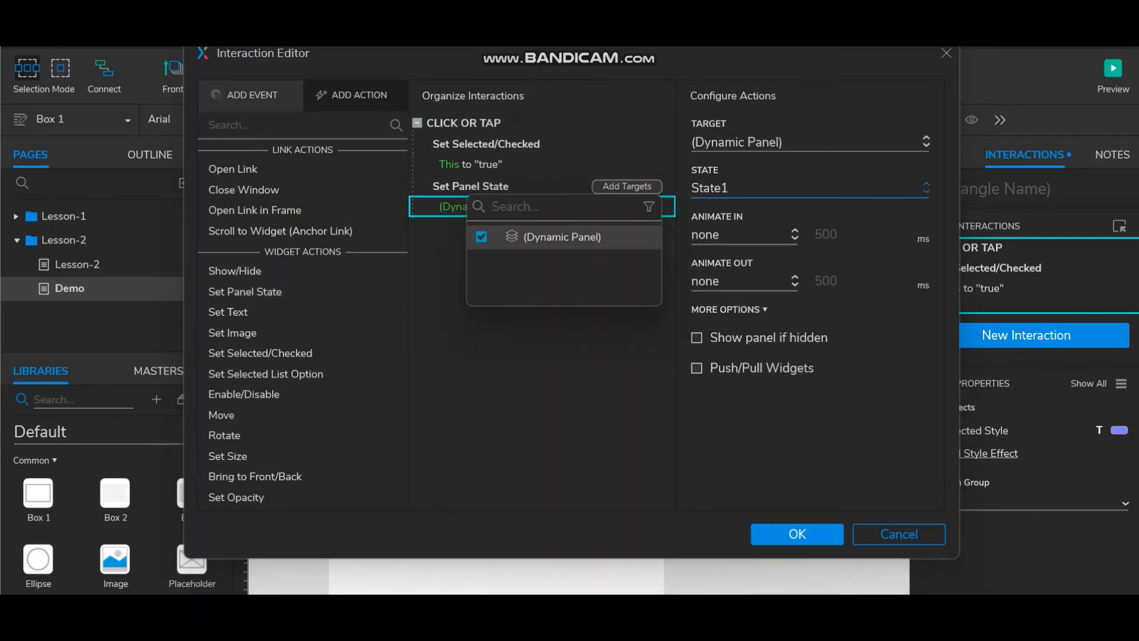
{"action": "left_click", "coordinate": [542, 380]}
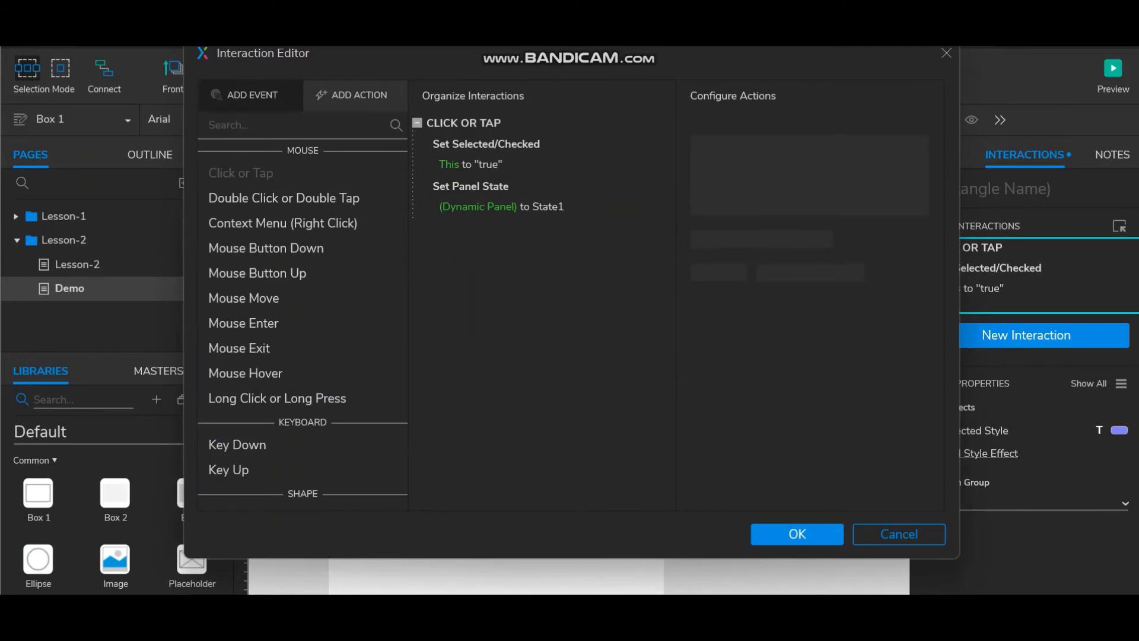
{"action": "left_click", "coordinate": [797, 534]}
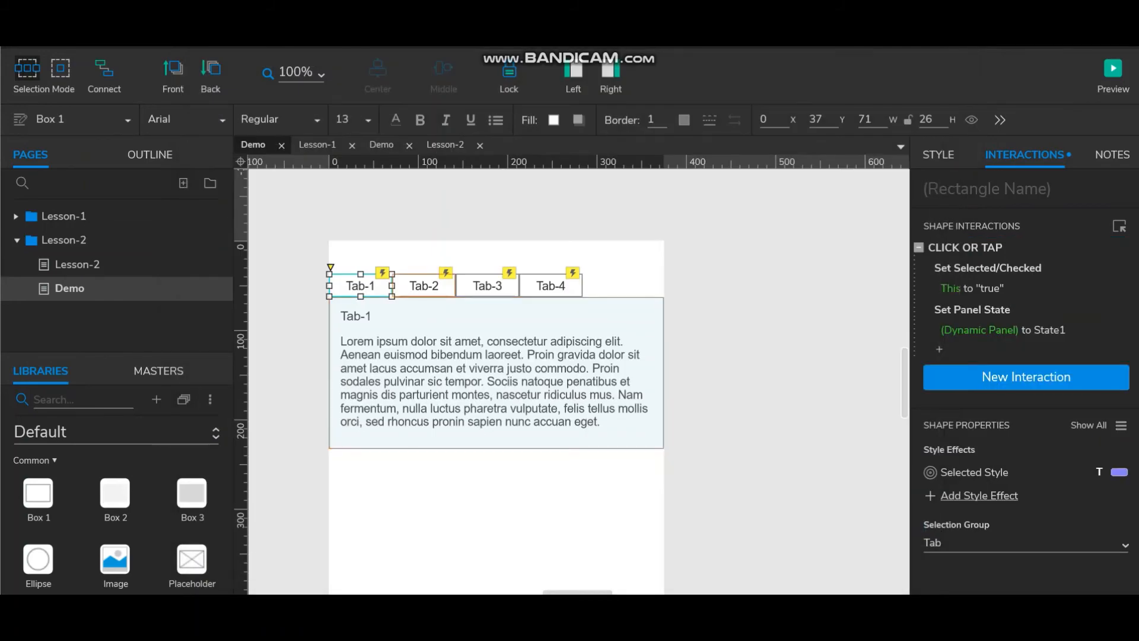
Add a Set Panel State action to the Tab-2 box's Click or Tap interaction that sets the dynamic panel to State2.
{"action": "double_click", "coordinate": [966, 249]}
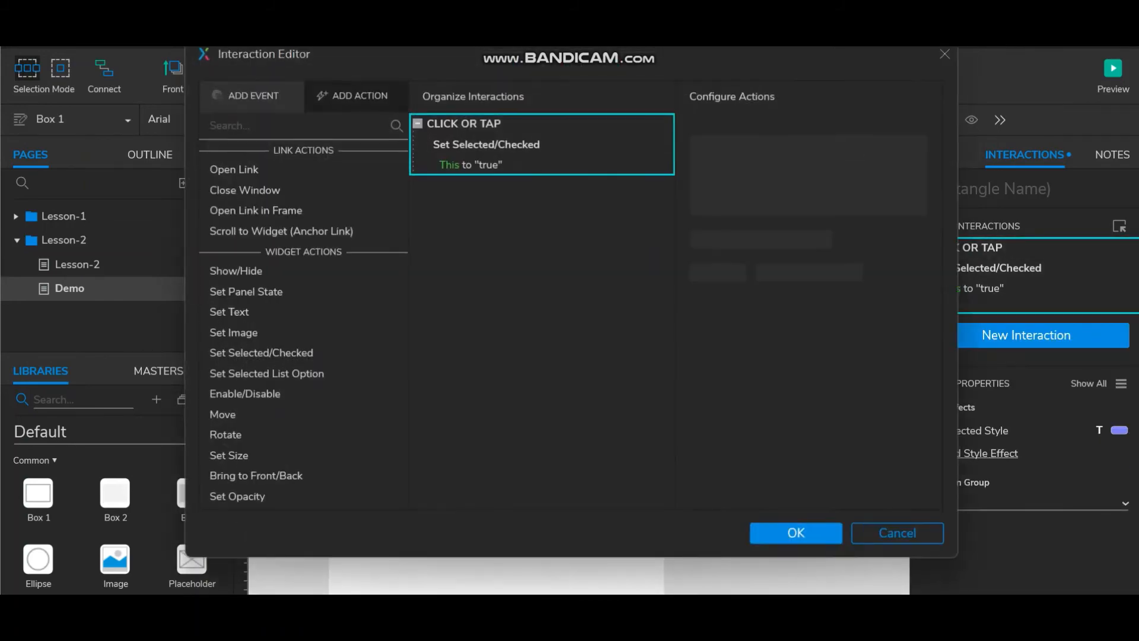
{"action": "left_click", "coordinate": [245, 291]}
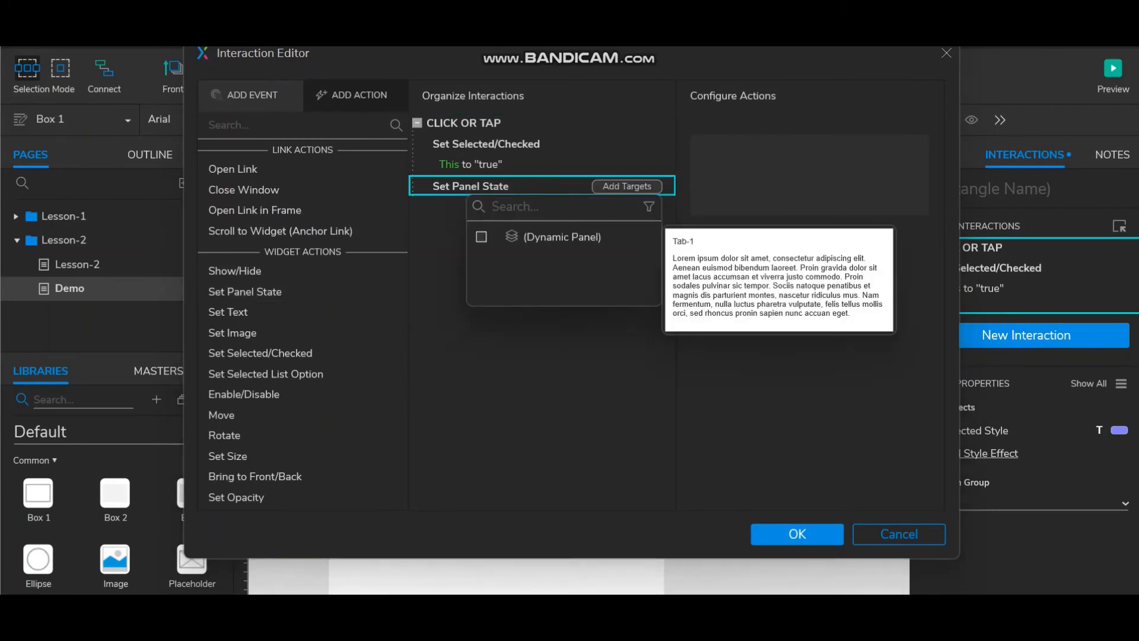
{"action": "left_click", "coordinate": [562, 237]}
{"action": "left_click", "coordinate": [810, 188]}
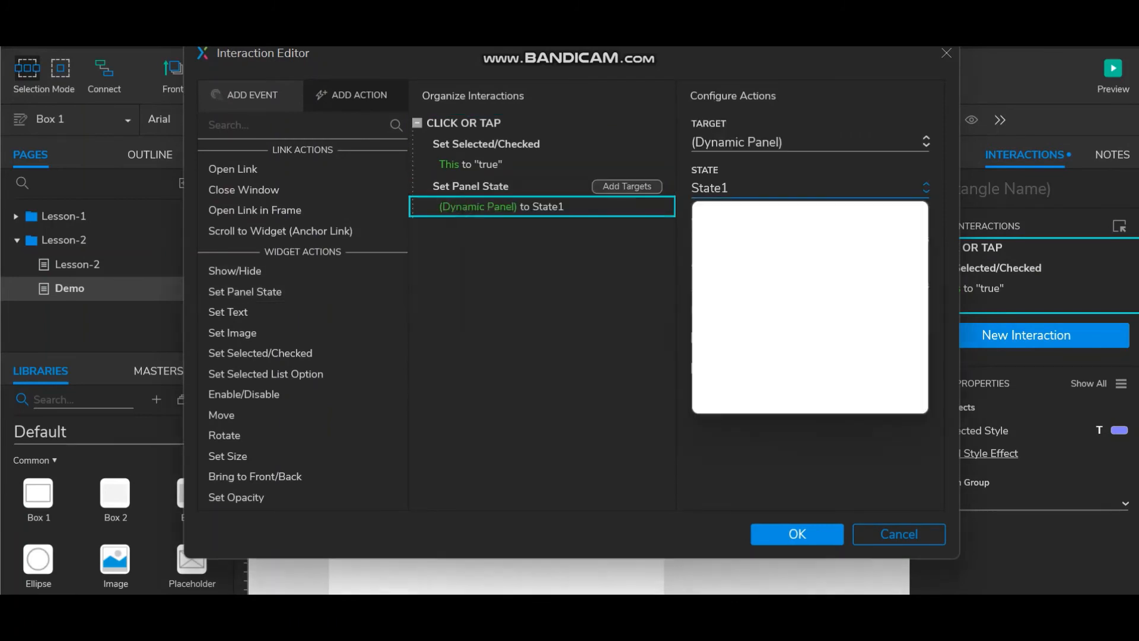
{"action": "left_click", "coordinate": [718, 239]}
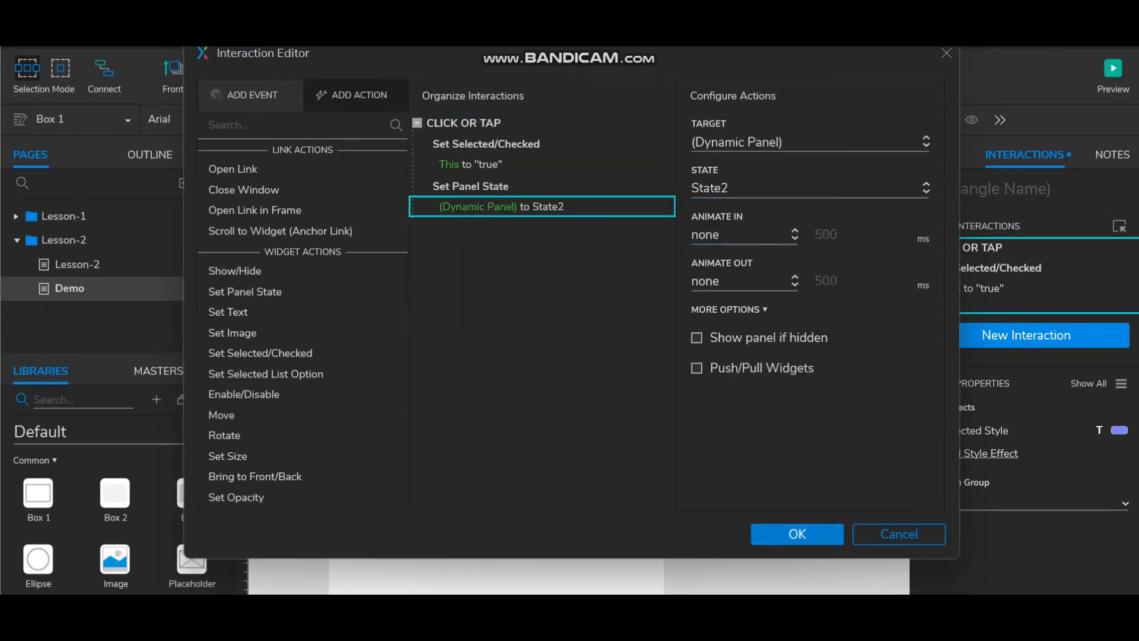
{"action": "left_click", "coordinate": [797, 534]}
Add a Set Panel State action to the Tab-3 box's Click or Tap interaction that sets the dynamic panel to State3.
{"action": "left_click", "coordinate": [487, 286]}
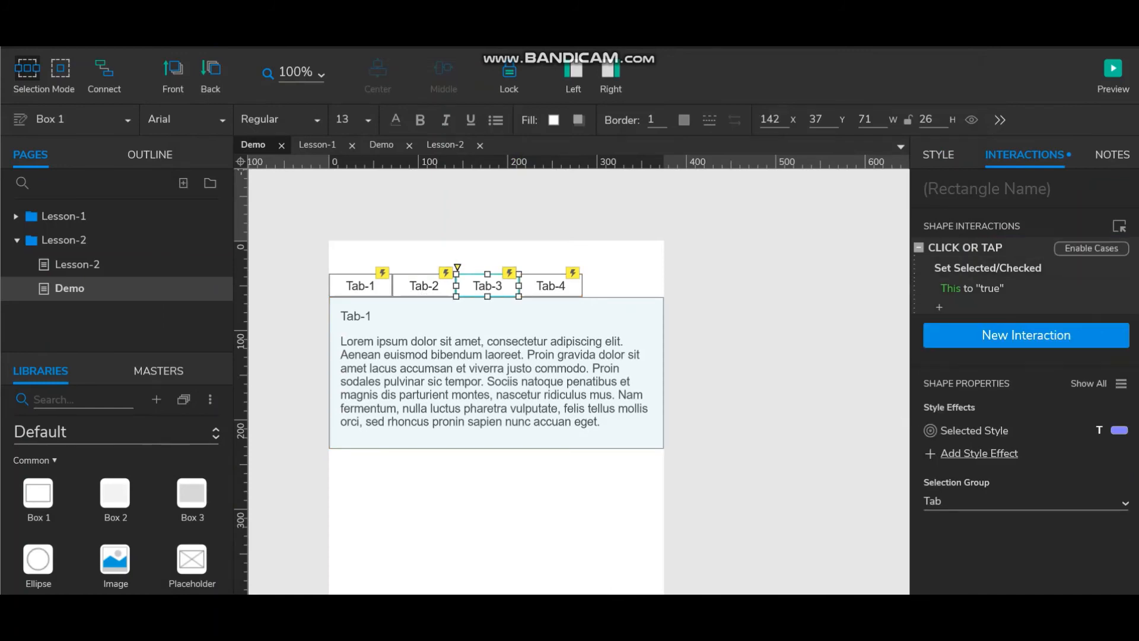
{"action": "double_click", "coordinate": [974, 248]}
{"action": "left_click", "coordinate": [245, 291]}
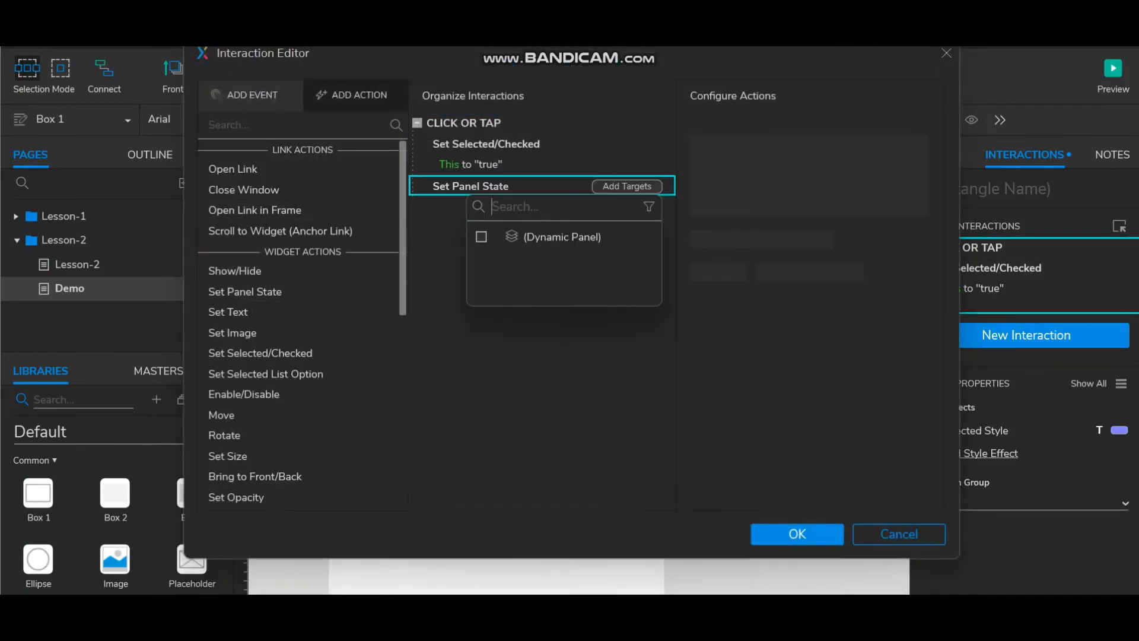
{"action": "left_click", "coordinate": [481, 237]}
{"action": "left_click", "coordinate": [807, 187]}
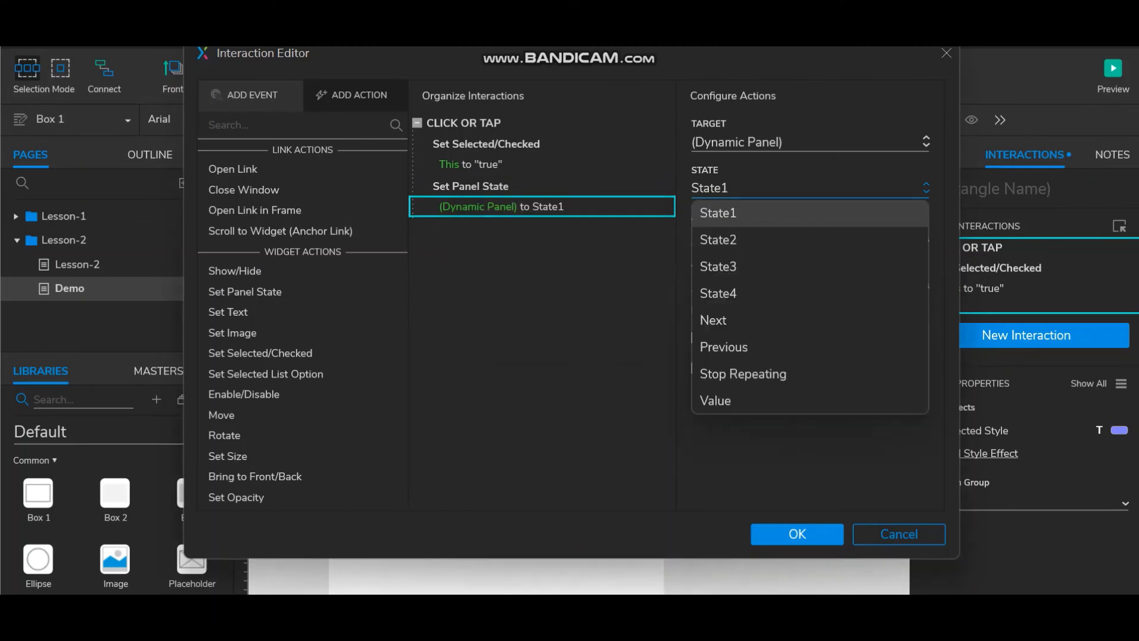
{"action": "left_click", "coordinate": [741, 267]}
{"action": "left_click", "coordinate": [797, 534]}
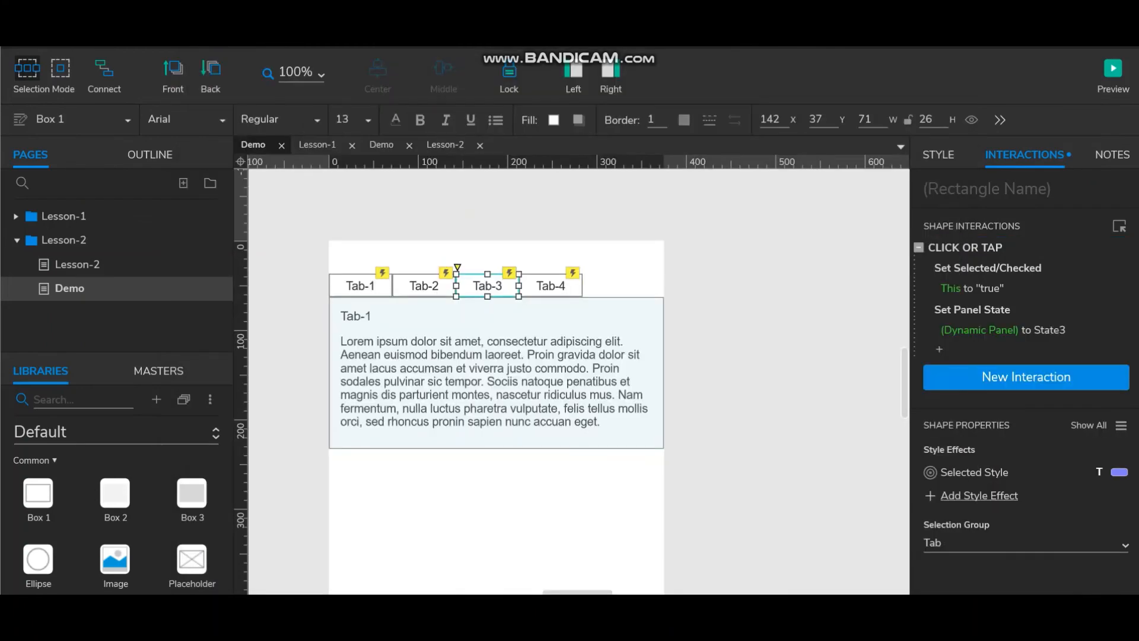
Add a Set Panel State action to the Tab-4 box's Click or Tap interaction that sets the dynamic panel to State4.
{"action": "left_click", "coordinate": [551, 286]}
{"action": "double_click", "coordinate": [974, 248]}
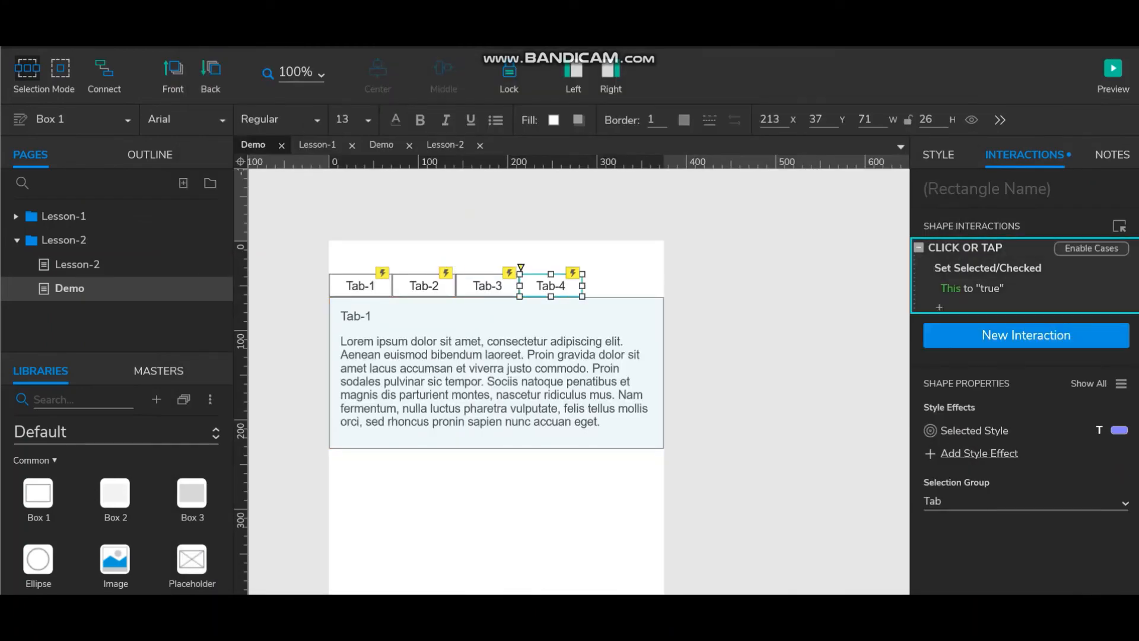
{"action": "left_click", "coordinate": [244, 292]}
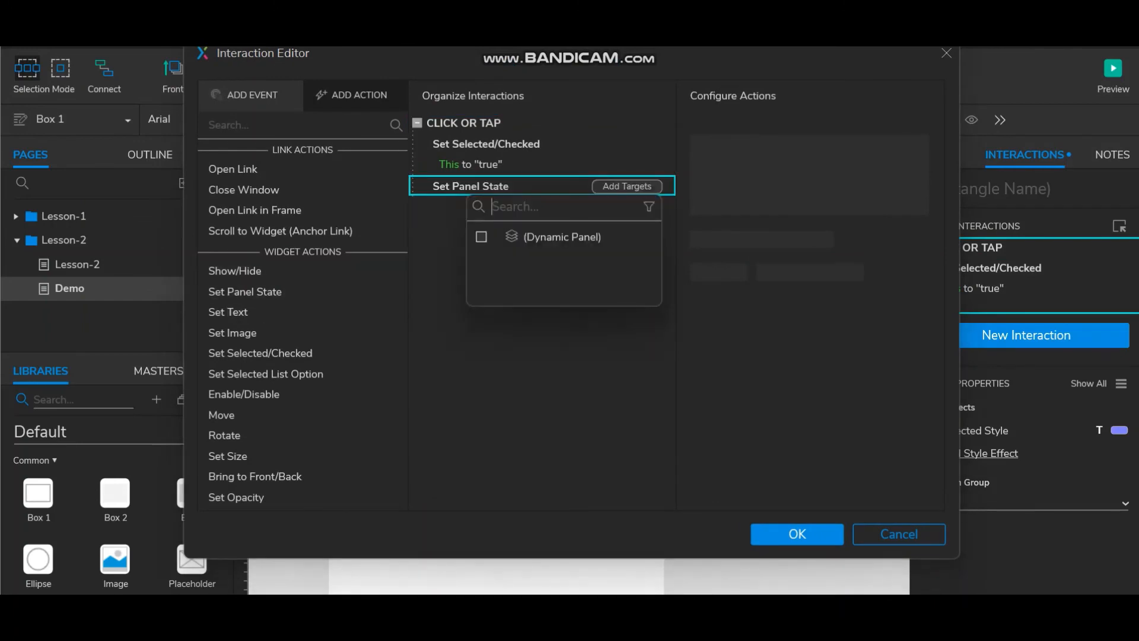
{"action": "left_click", "coordinate": [482, 237]}
{"action": "left_click", "coordinate": [766, 188]}
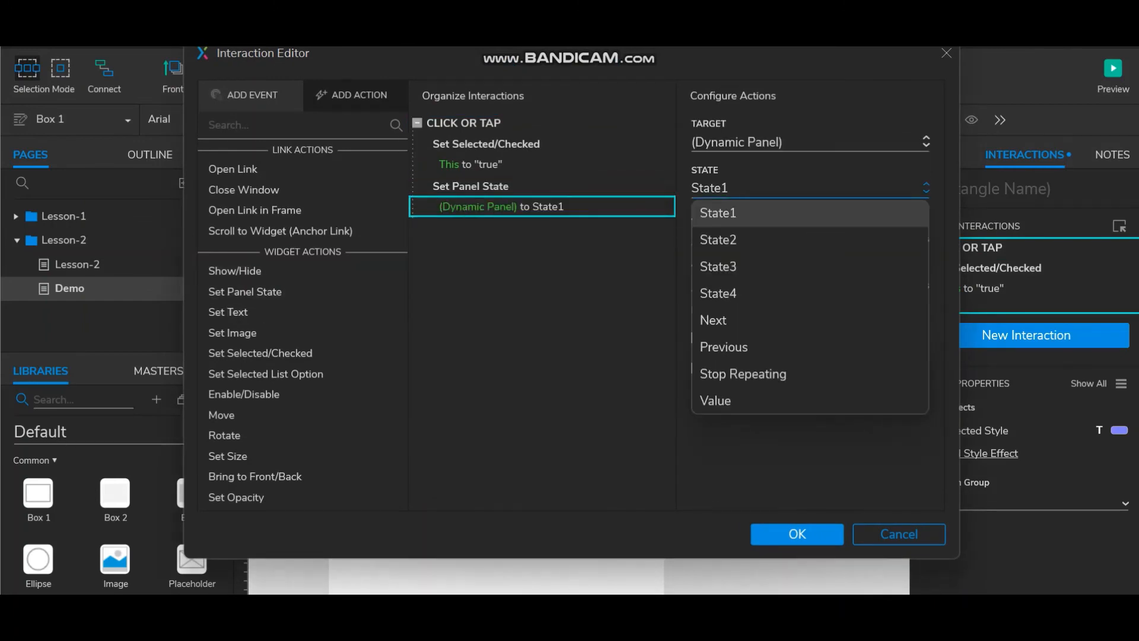
{"action": "left_click", "coordinate": [744, 293]}
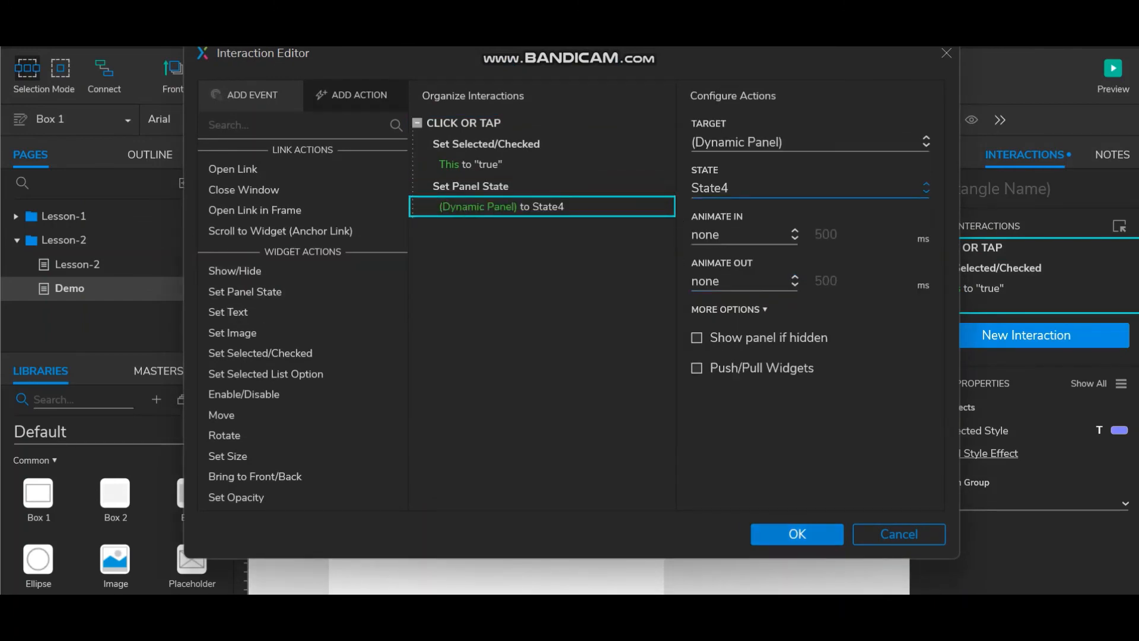
{"action": "left_click", "coordinate": [797, 534]}
{"action": "left_click", "coordinate": [766, 493]}
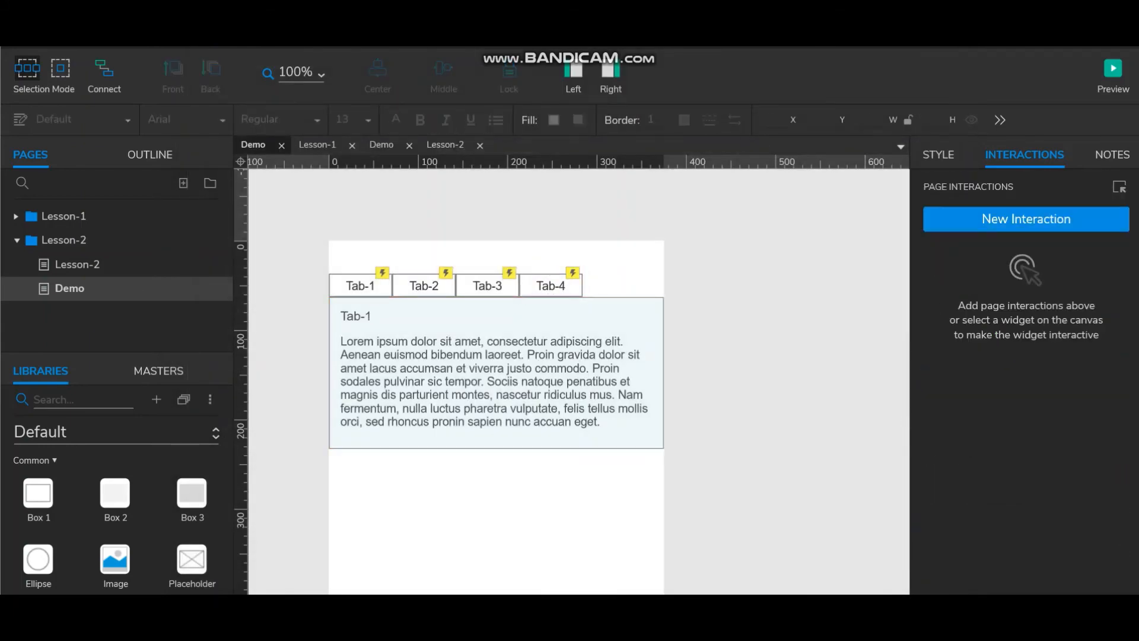
Preview the Demo page in the browser and test switching through Tab-1, Tab-2, Tab-3 and Tab-4.
{"action": "left_click", "coordinate": [1114, 70]}
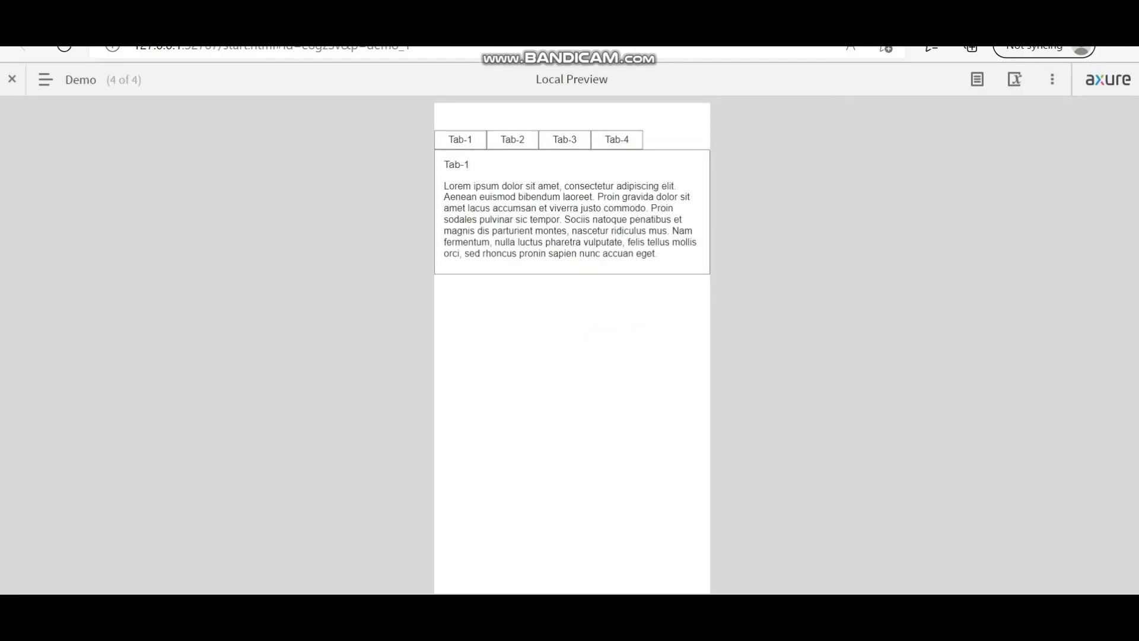
{"action": "left_click", "coordinate": [461, 140]}
{"action": "left_click", "coordinate": [513, 140]}
{"action": "left_click", "coordinate": [565, 141]}
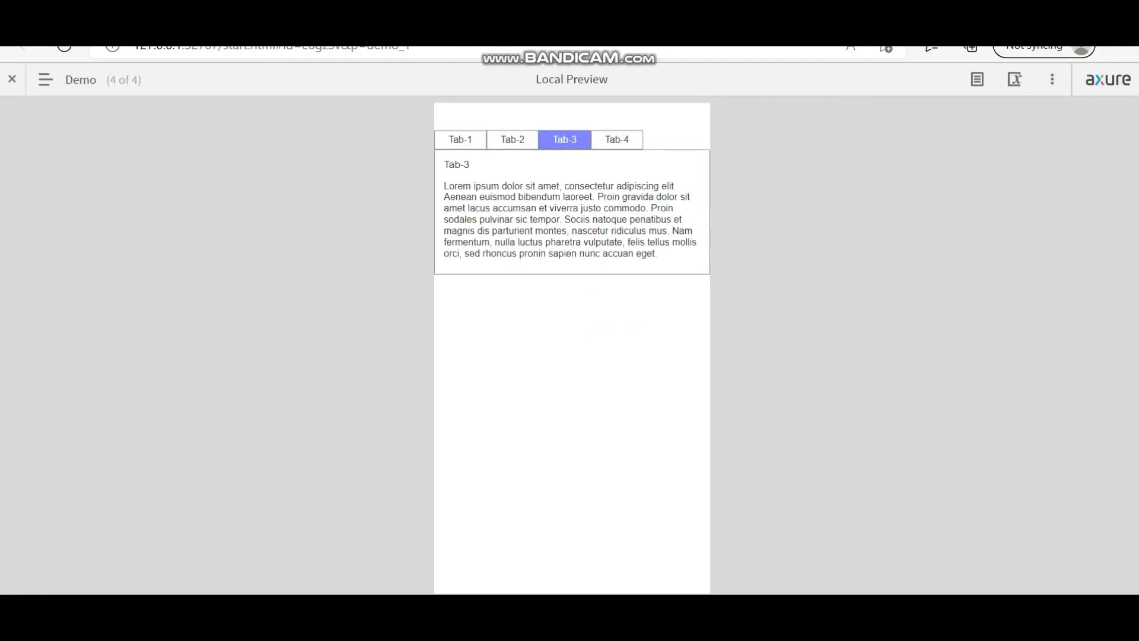
{"action": "left_click", "coordinate": [617, 140]}
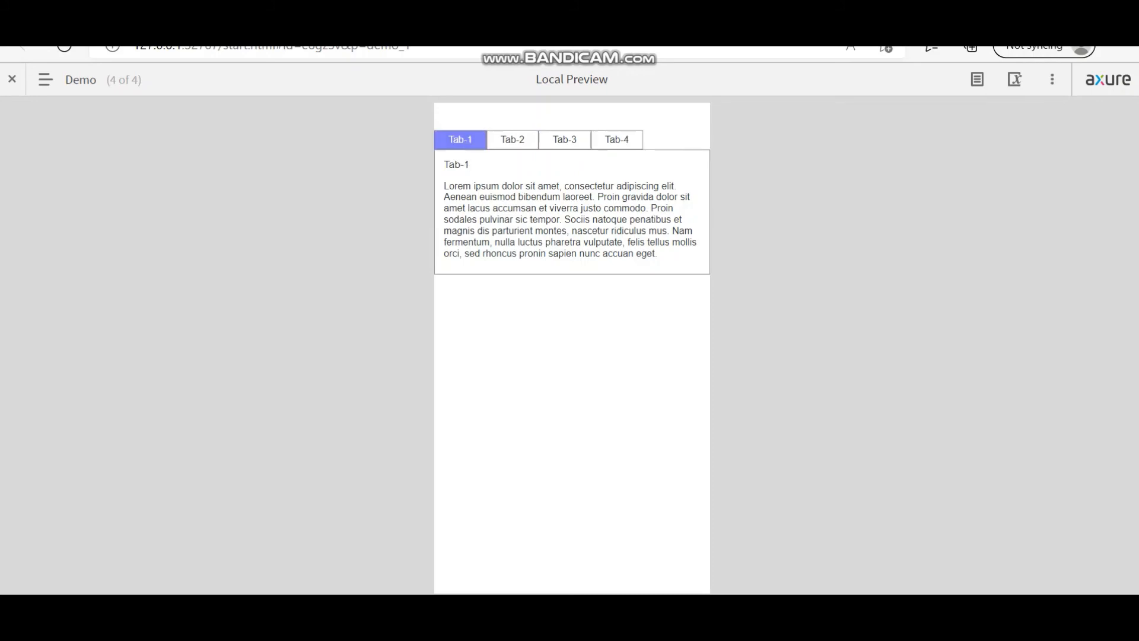